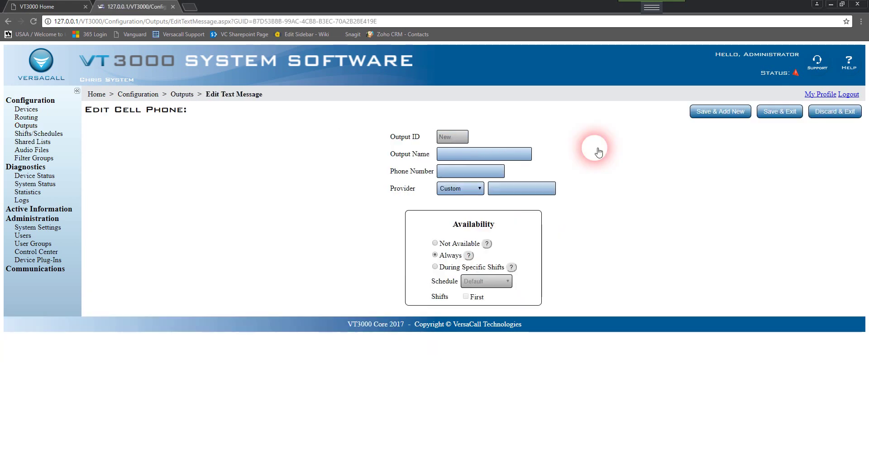
# Start a new Cell Phone output from Add New on the Outputs page.
pyautogui.click(493, 156)
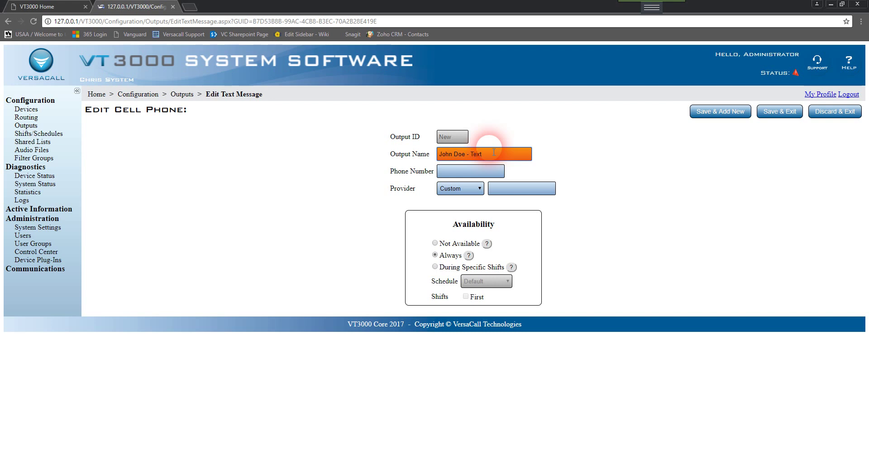
# Enter the contact's mobile number in the Phone Number field of the new text output.
pyautogui.click(491, 172)
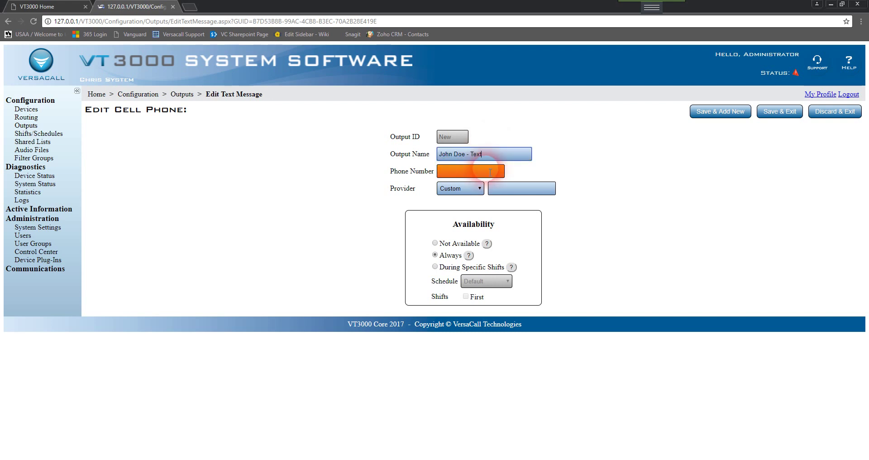
pyautogui.click(454, 174)
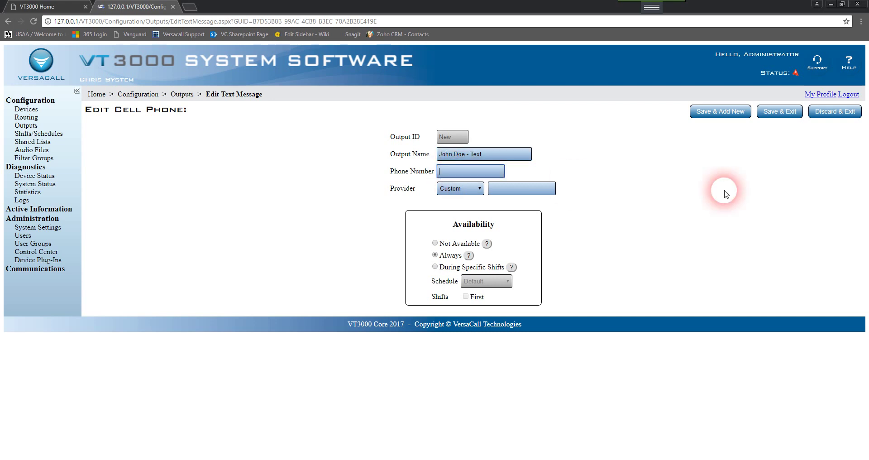
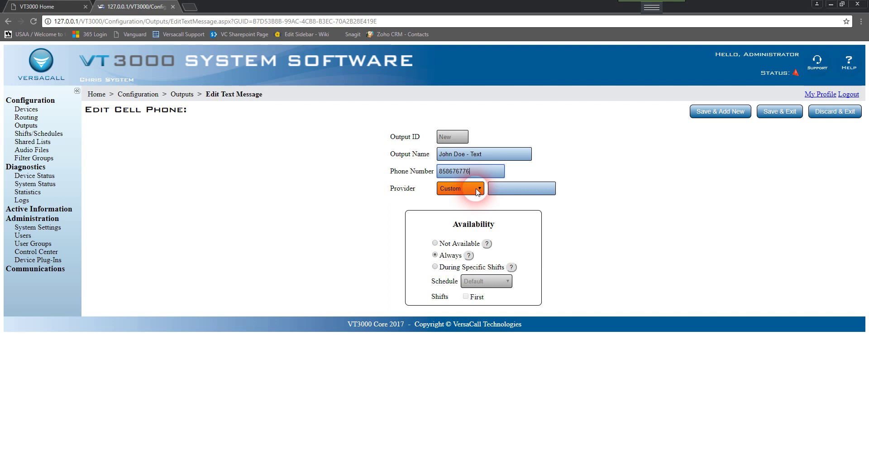
# Choose AT&T as the phone provider so the gateway reads txt.att.net.
pyautogui.click(476, 189)
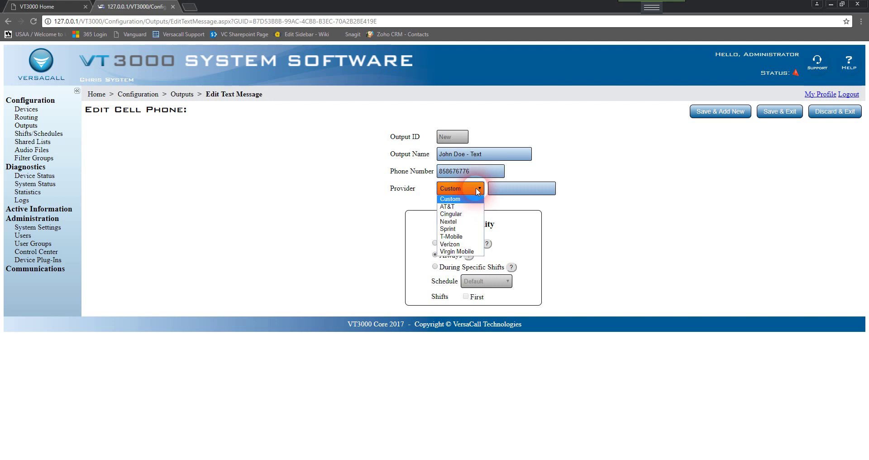
pyautogui.click(461, 207)
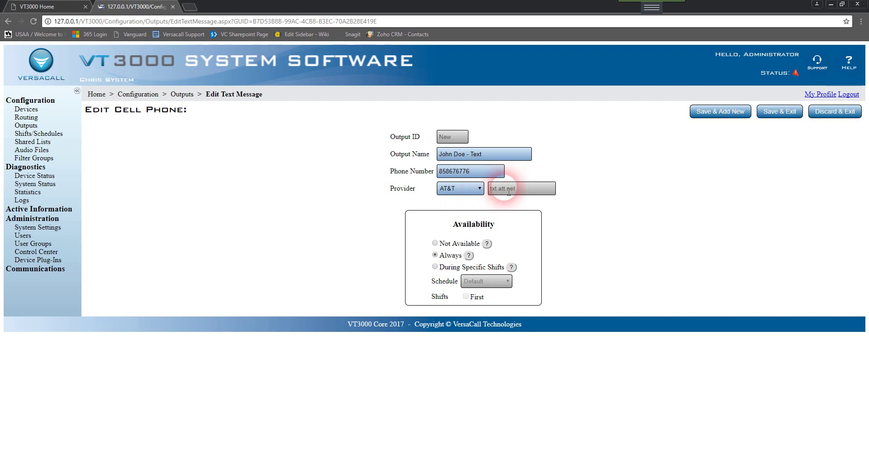
pyautogui.click(468, 189)
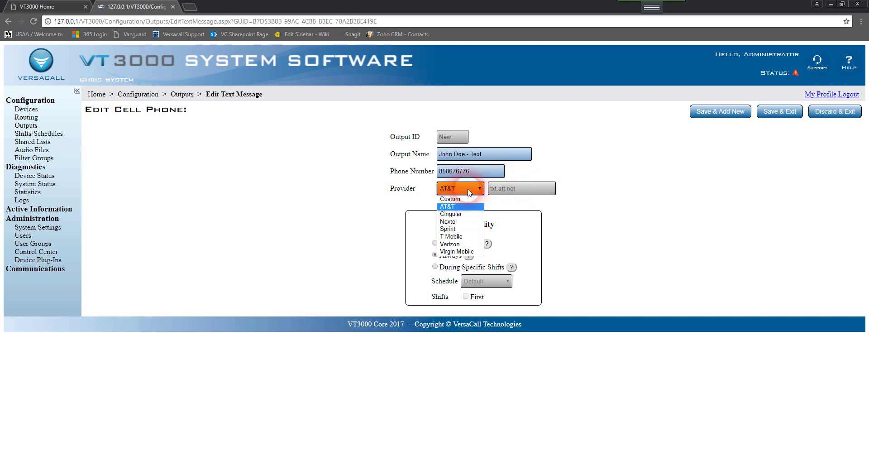
pyautogui.click(467, 200)
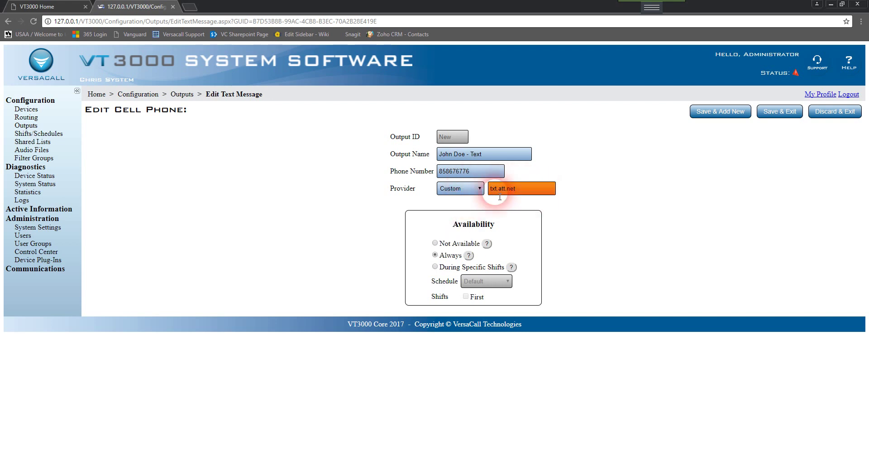
pyautogui.click(472, 189)
pyautogui.click(468, 204)
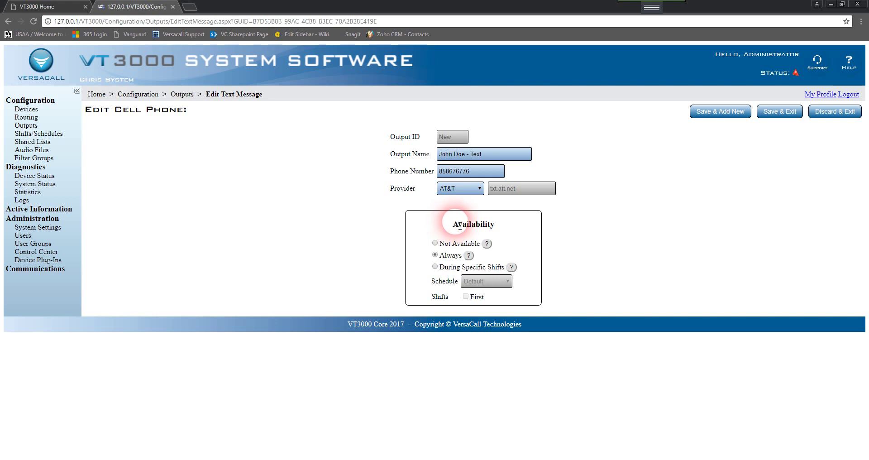
# Set availability to During Specific Shifts using the Default schedule's First shift.
pyautogui.click(436, 245)
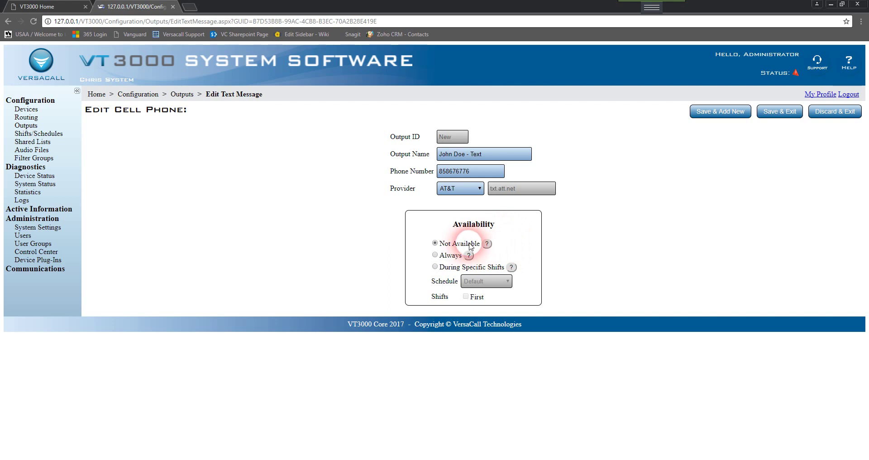
pyautogui.click(446, 254)
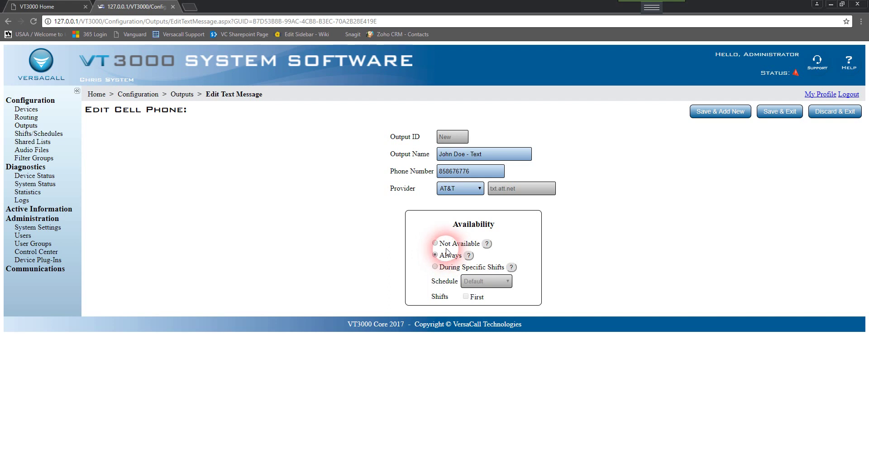
pyautogui.click(482, 173)
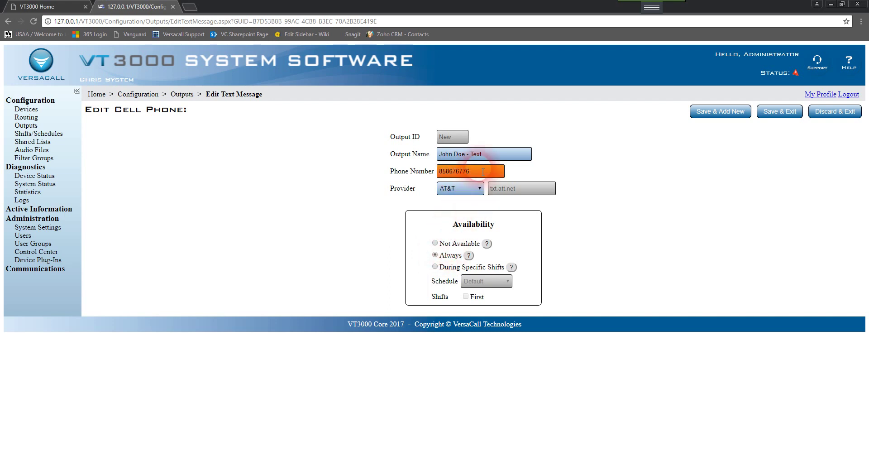
pyautogui.click(425, 223)
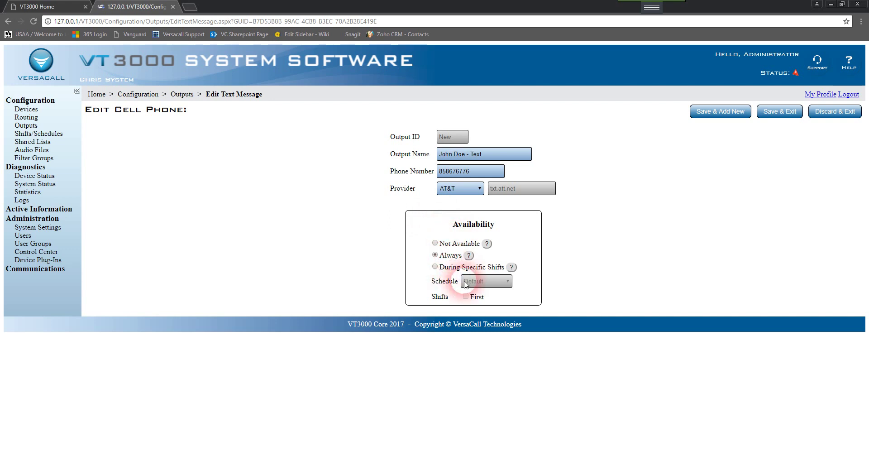
pyautogui.click(435, 267)
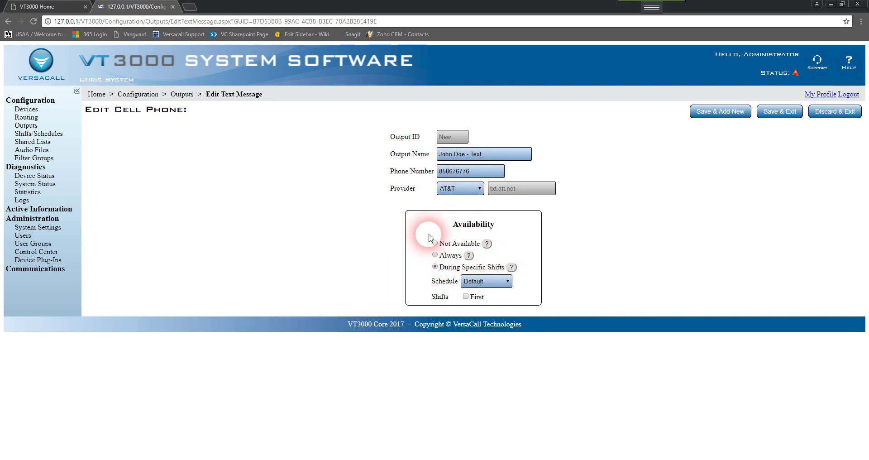
pyautogui.click(461, 281)
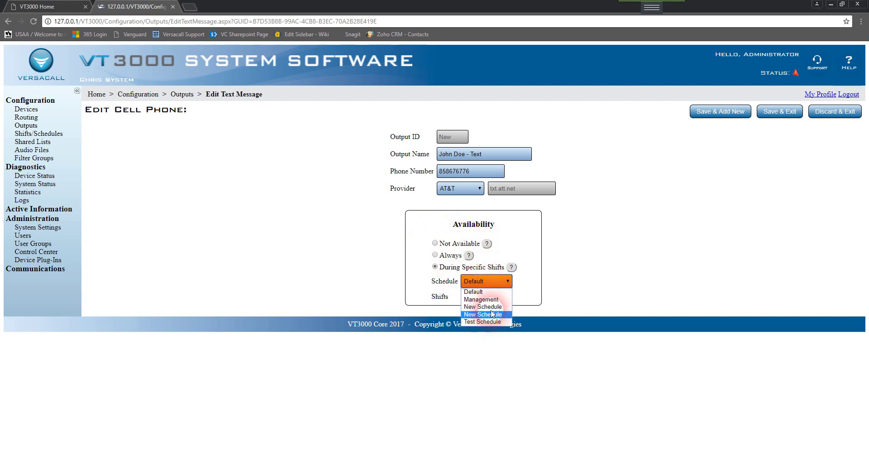
pyautogui.click(492, 293)
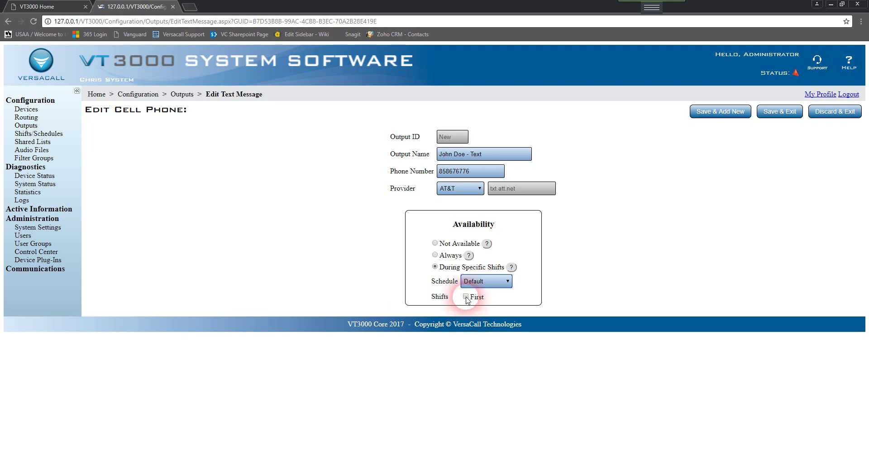
pyautogui.click(466, 297)
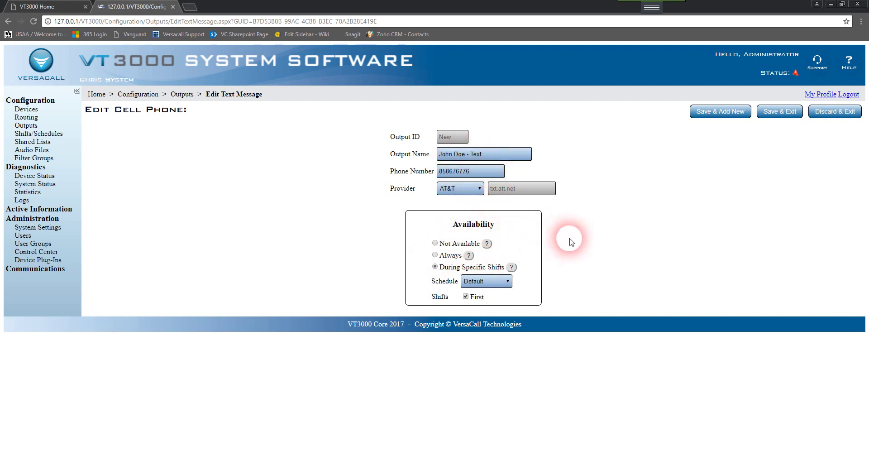
# Save the cell phone text output and begin a new Email Address output.
pyautogui.click(802, 116)
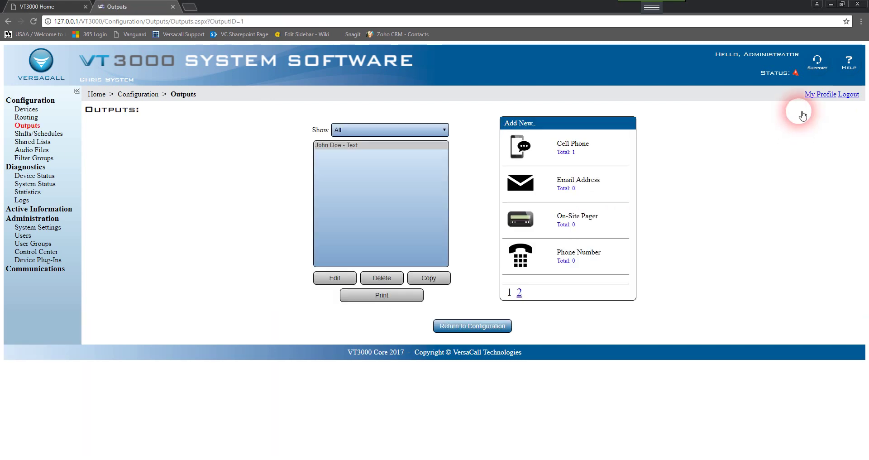
pyautogui.click(386, 145)
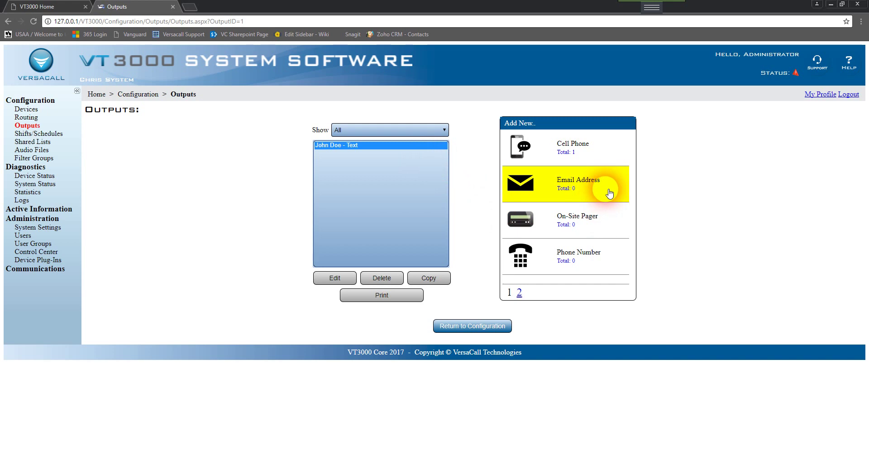
pyautogui.click(551, 187)
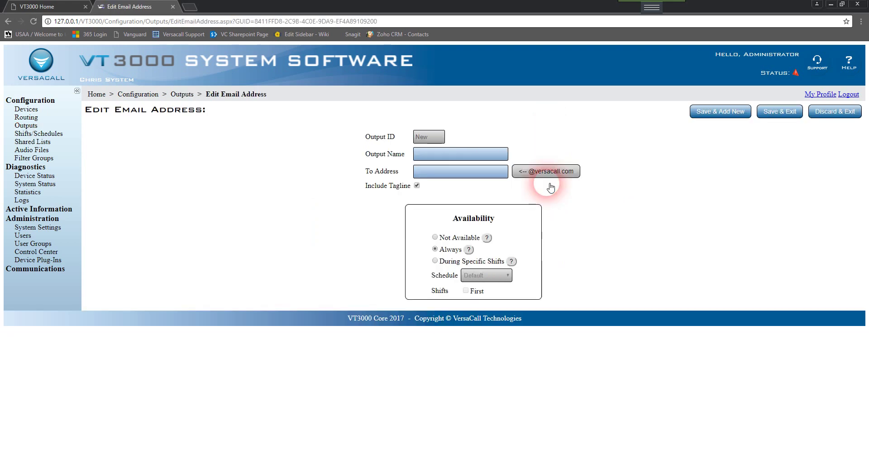
# Name the email output after the contact and enter the contact's e-mail as To Address.
pyautogui.click(442, 157)
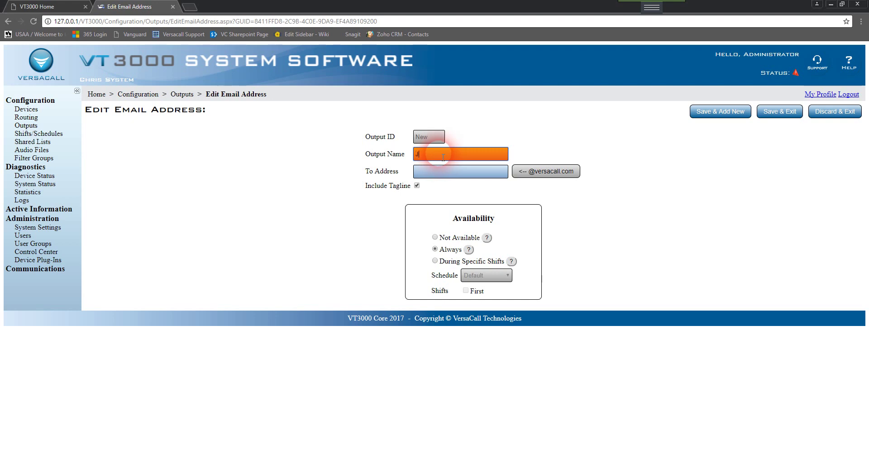
pyautogui.write('John Doe - Email')
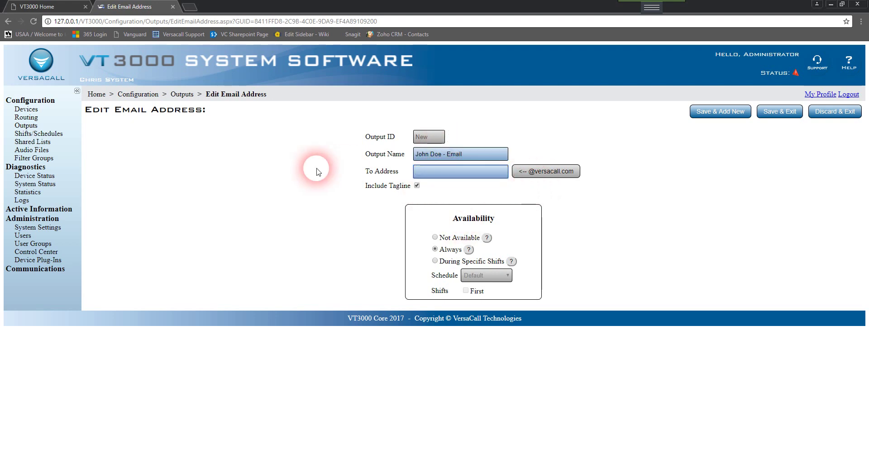
pyautogui.click(460, 174)
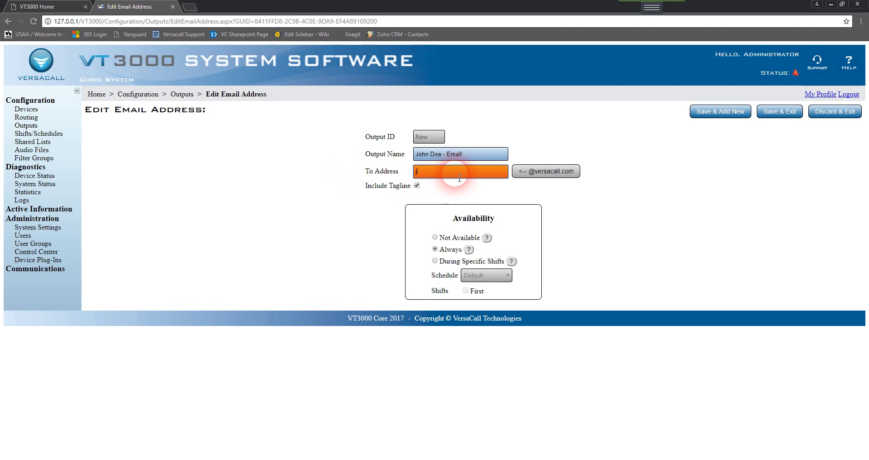
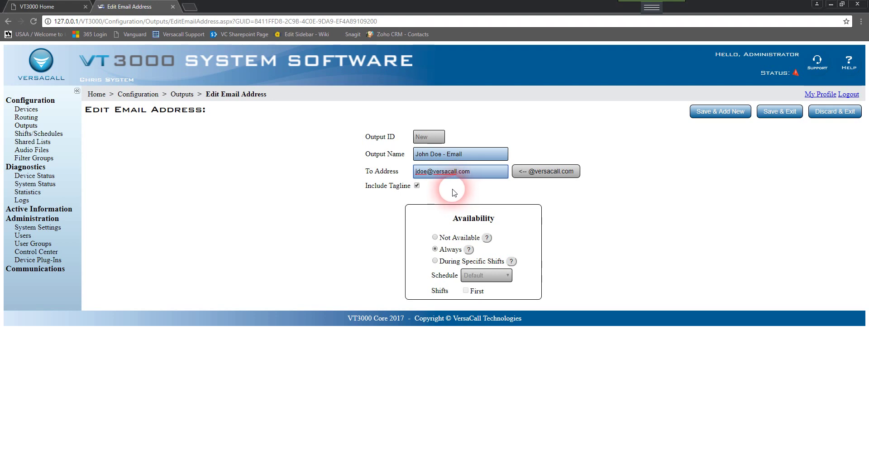
# Limit the email output to During Specific Shifts, Default schedule, First shift.
pyautogui.click(458, 237)
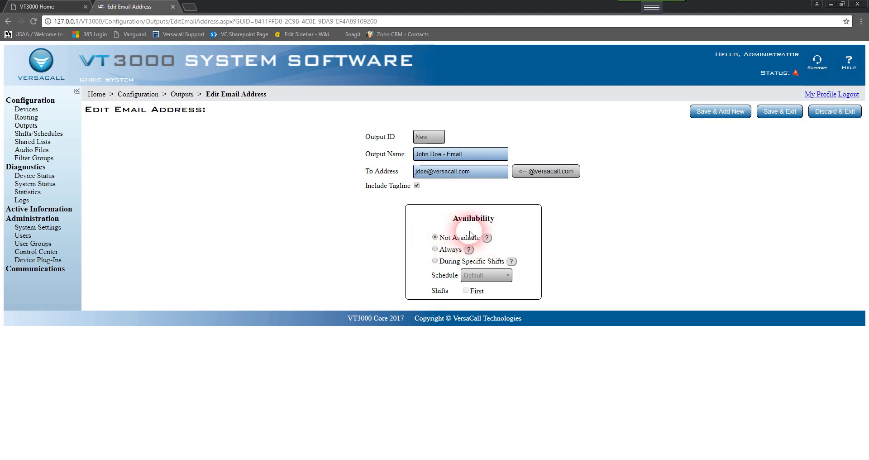
pyautogui.click(445, 179)
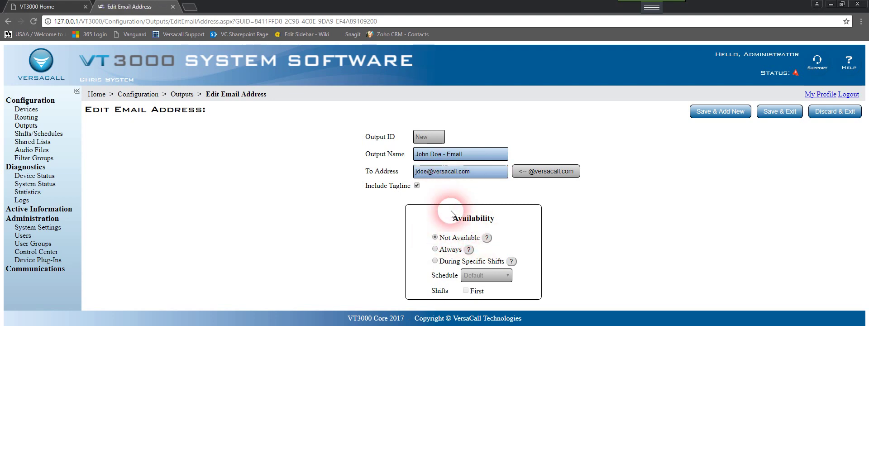
pyautogui.click(435, 251)
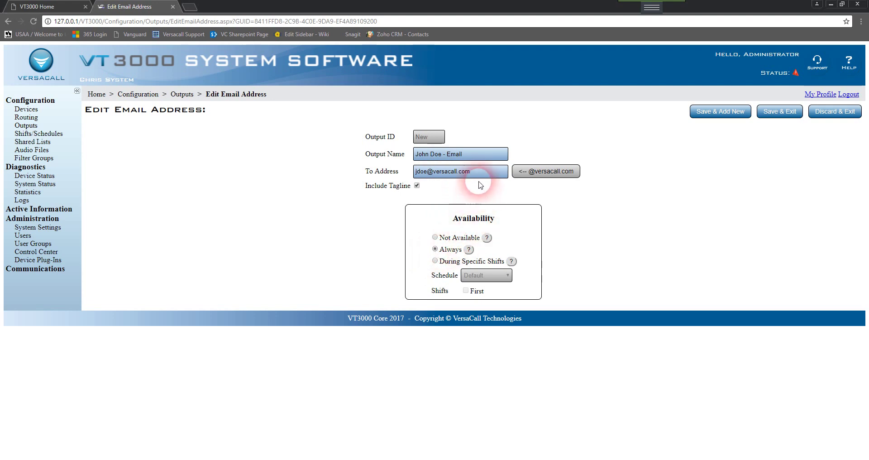
pyautogui.click(418, 171)
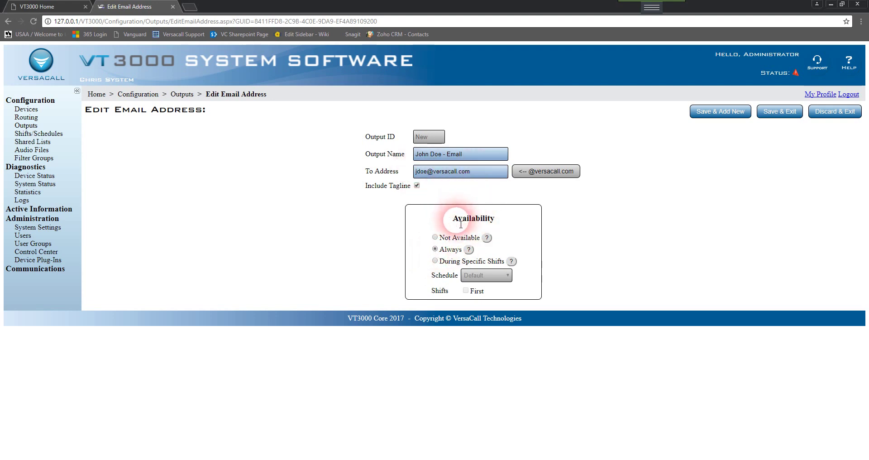
pyautogui.click(435, 262)
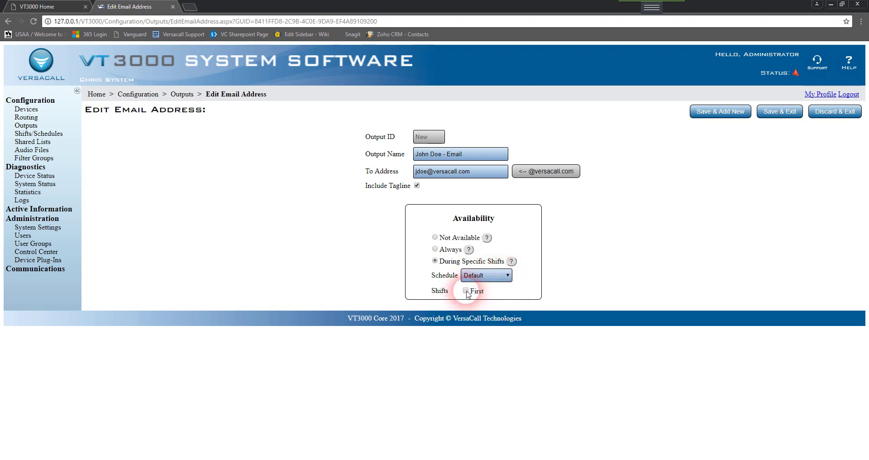
pyautogui.click(466, 291)
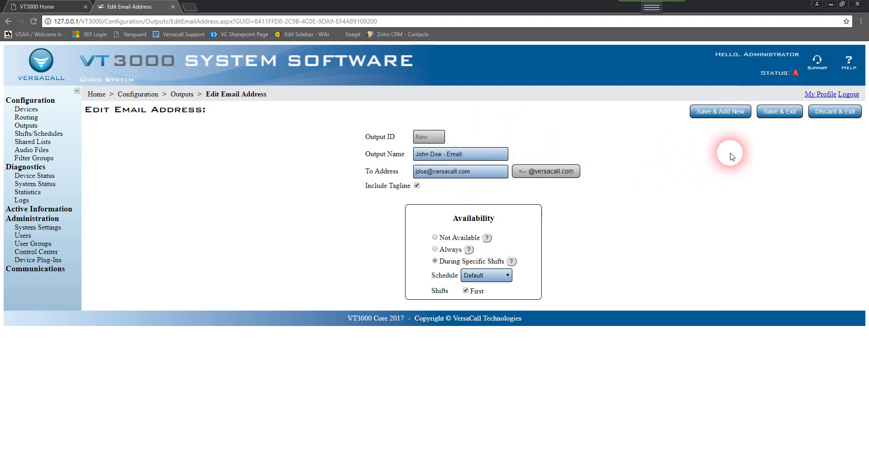
# Save the email output and begin a new On-Site Pager output.
pyautogui.click(800, 116)
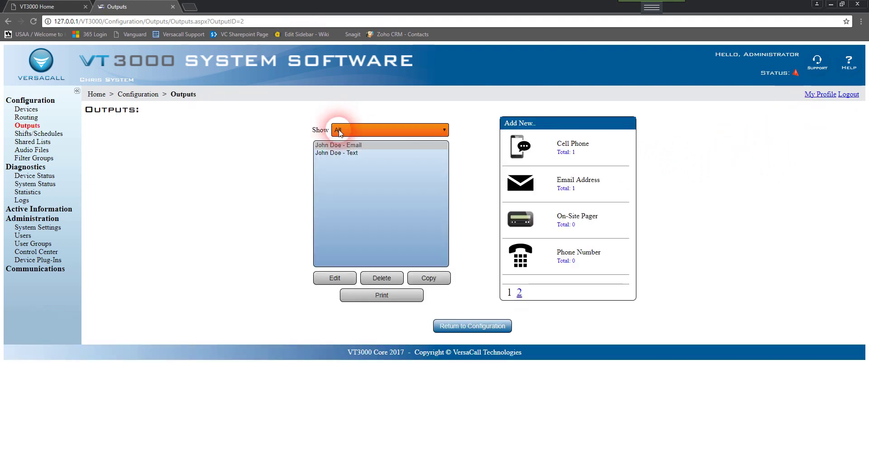
pyautogui.click(384, 145)
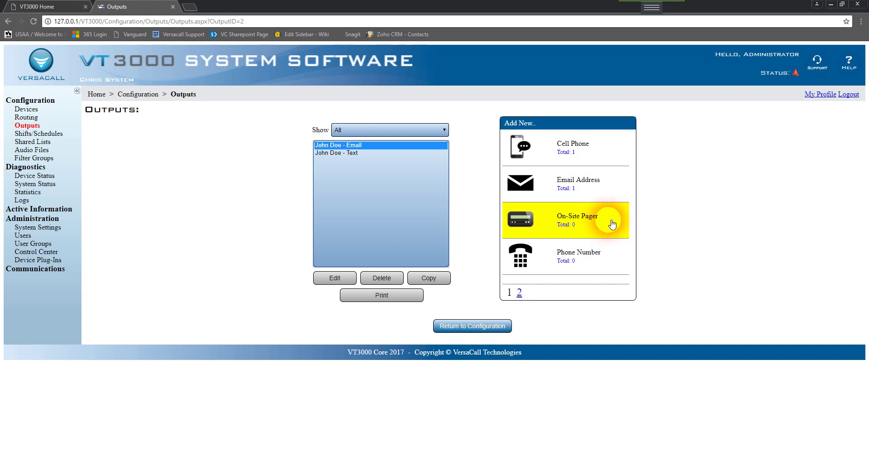
pyautogui.click(552, 221)
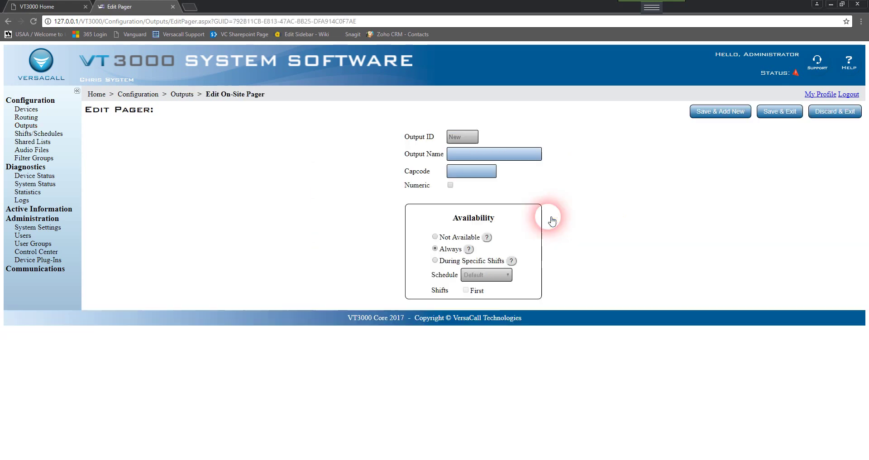
# Name the pager output after the contact and give it capcode 1010000.
pyautogui.click(468, 155)
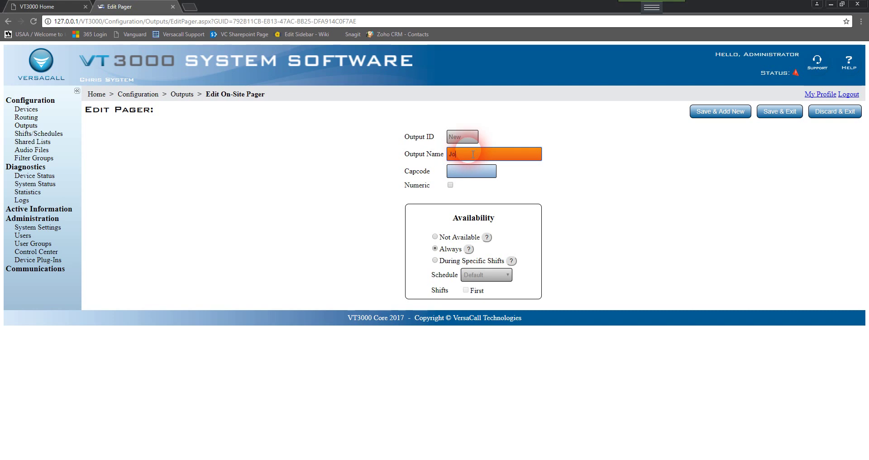
pyautogui.write('John Doe - Pager')
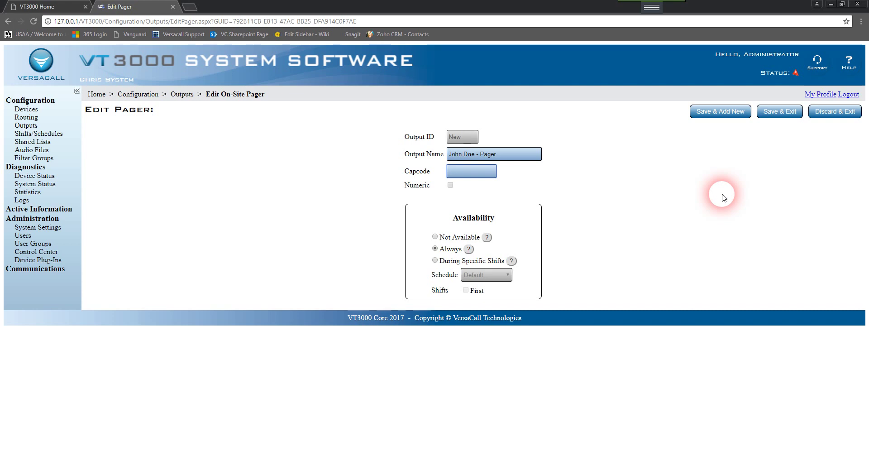
pyautogui.write('1010000')
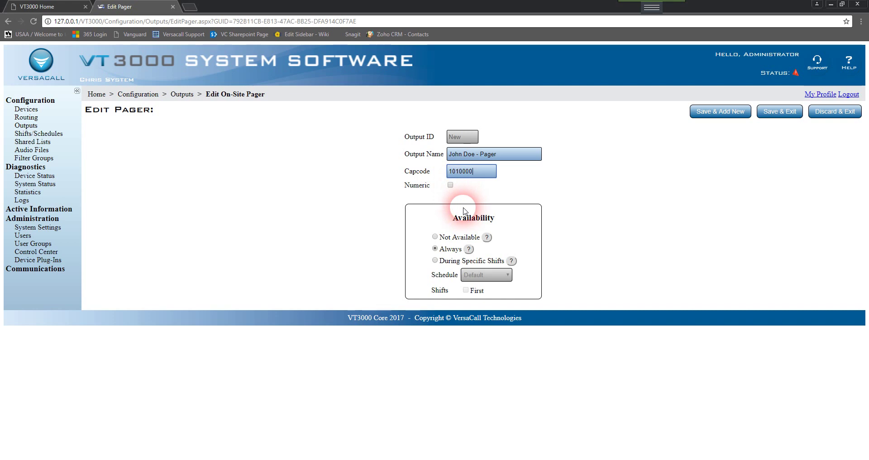
# Restrict pager availability to the Default schedule's First shift.
pyautogui.click(435, 237)
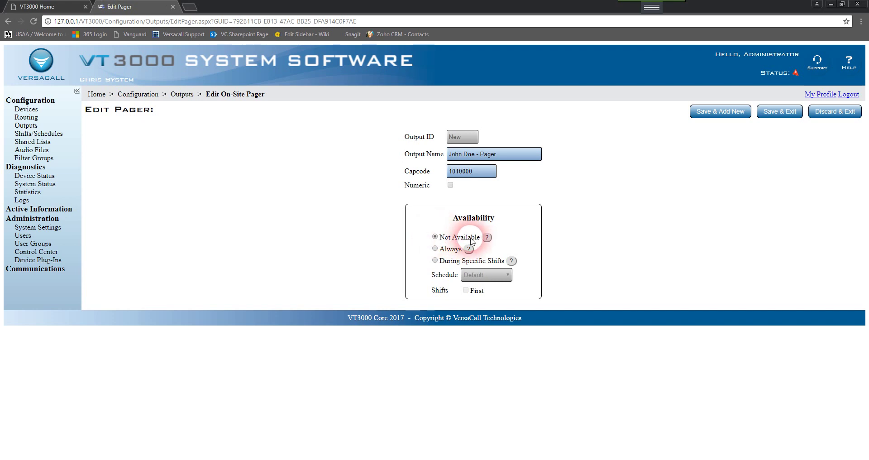
pyautogui.click(495, 173)
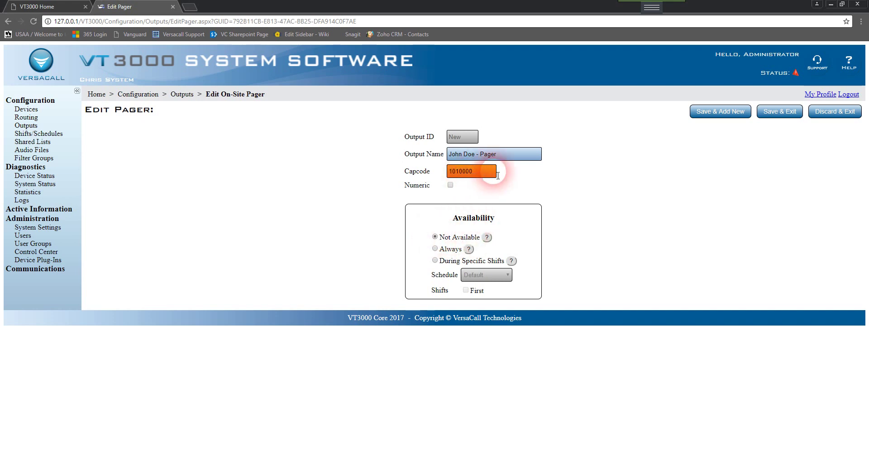
pyautogui.click(435, 249)
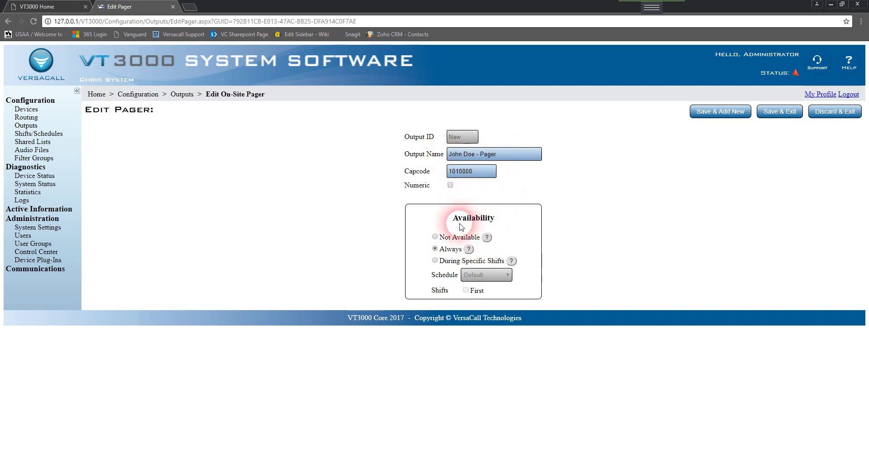
pyautogui.click(435, 261)
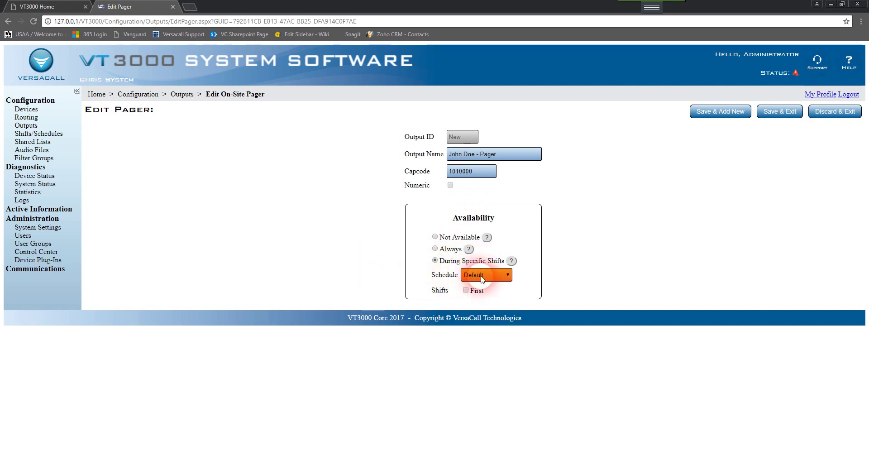
pyautogui.click(466, 290)
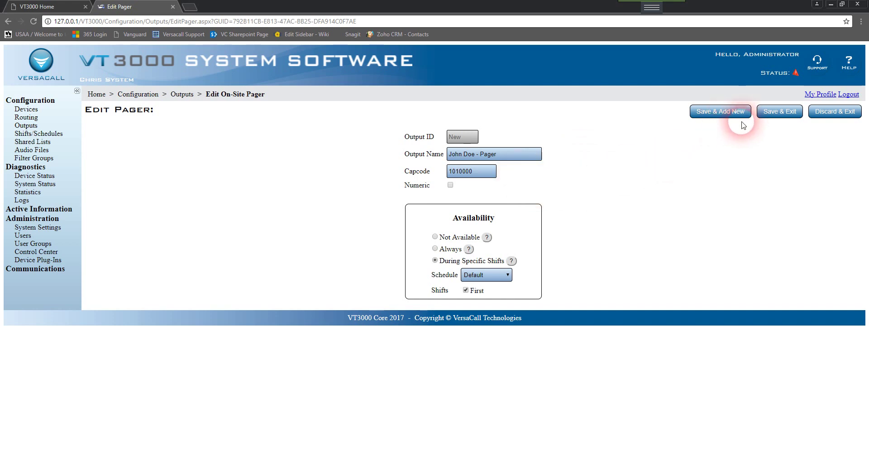
# Save the pager output to the Outputs list and begin a new Phone Number output.
pyautogui.click(801, 114)
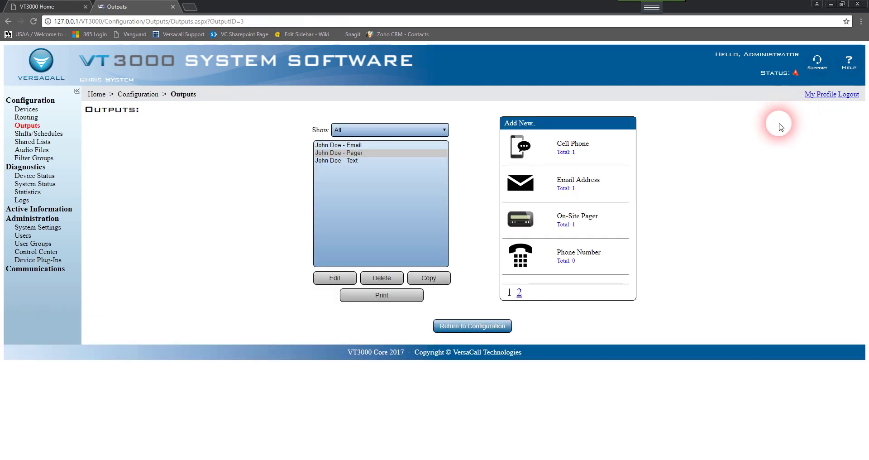
pyautogui.click(351, 153)
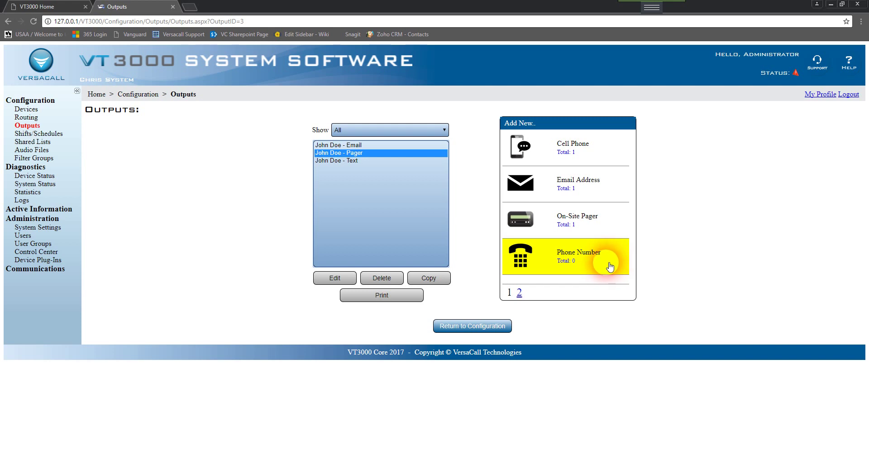
pyautogui.click(549, 259)
# Enter the contact's name as the phone output name, keep it Standard, and fill in their phone number.
pyautogui.click(528, 156)
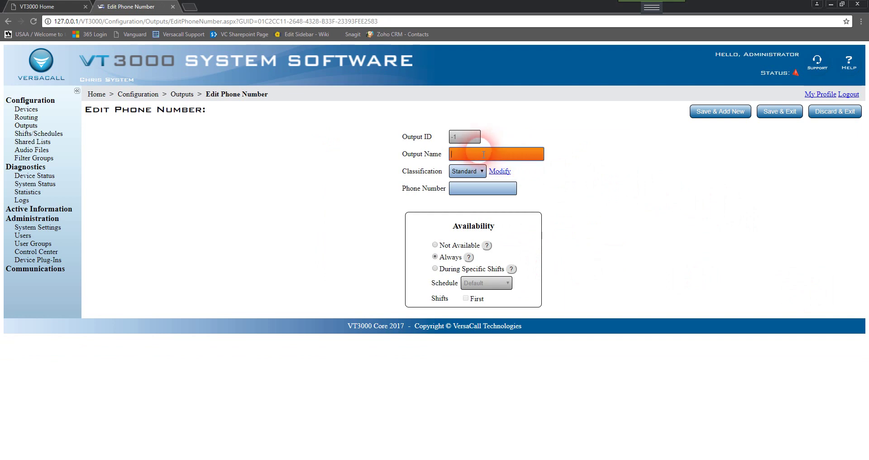
pyautogui.write('John D')
pyautogui.write('oe - Phone')
pyautogui.click(462, 172)
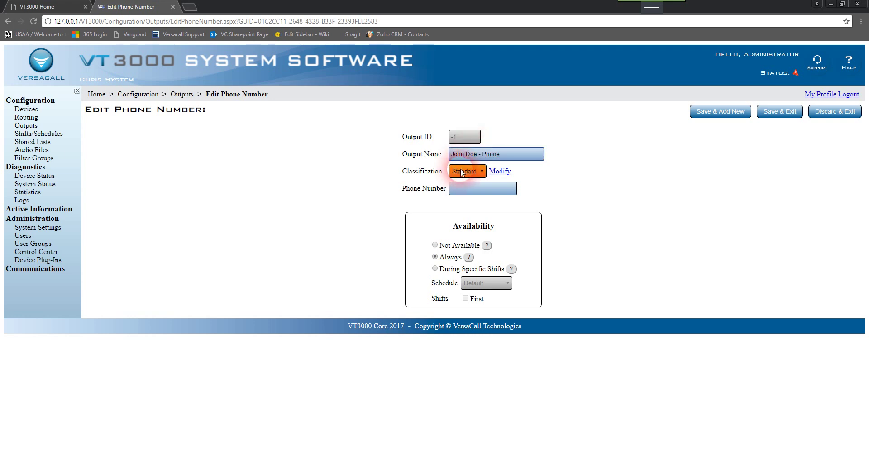
pyautogui.click(552, 185)
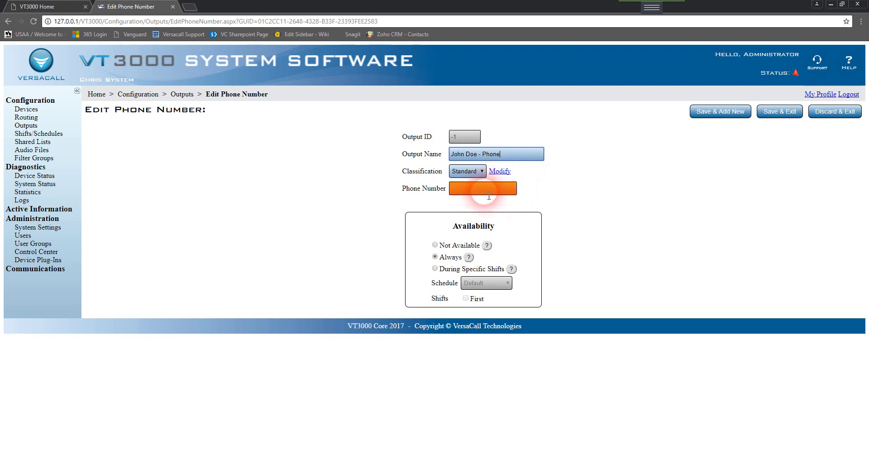
pyautogui.click(489, 197)
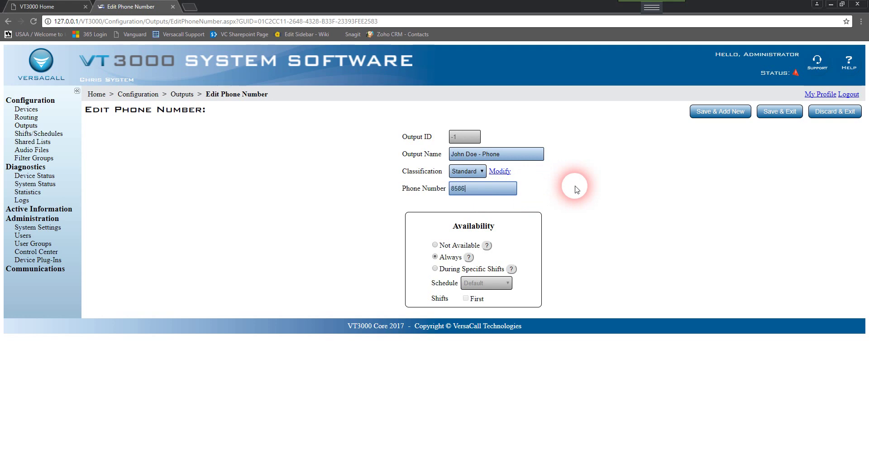
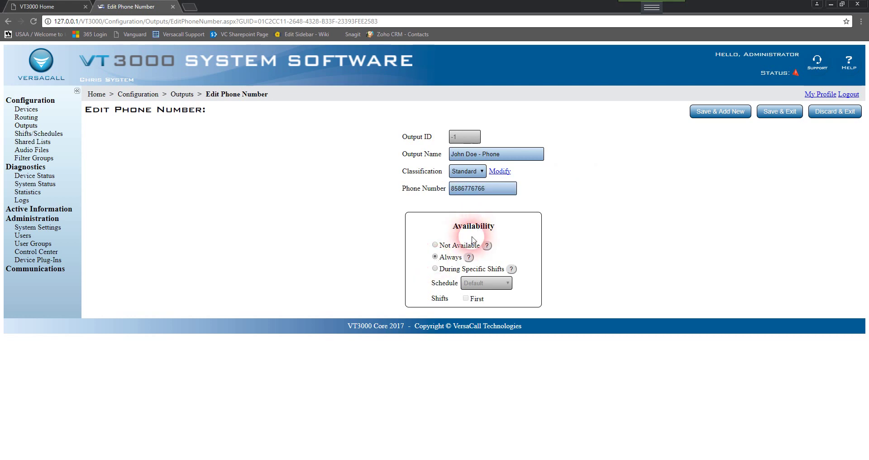
# Limit the phone output's availability to the First shift and save it.
pyautogui.click(435, 245)
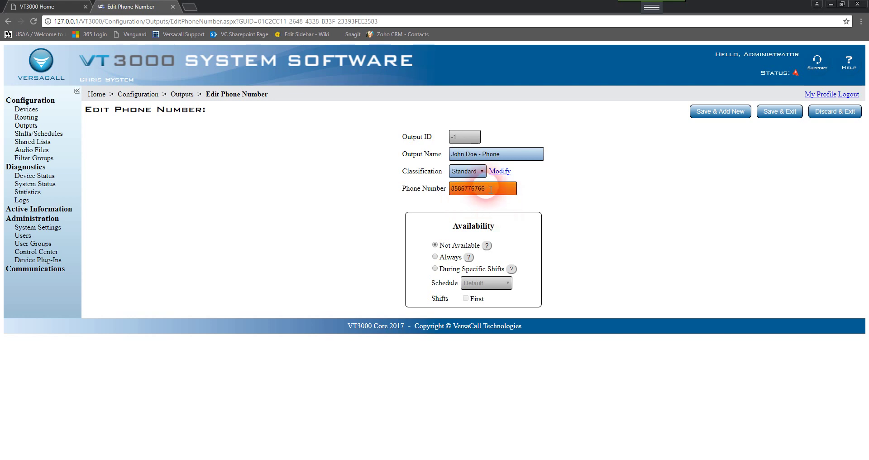
pyautogui.click(435, 257)
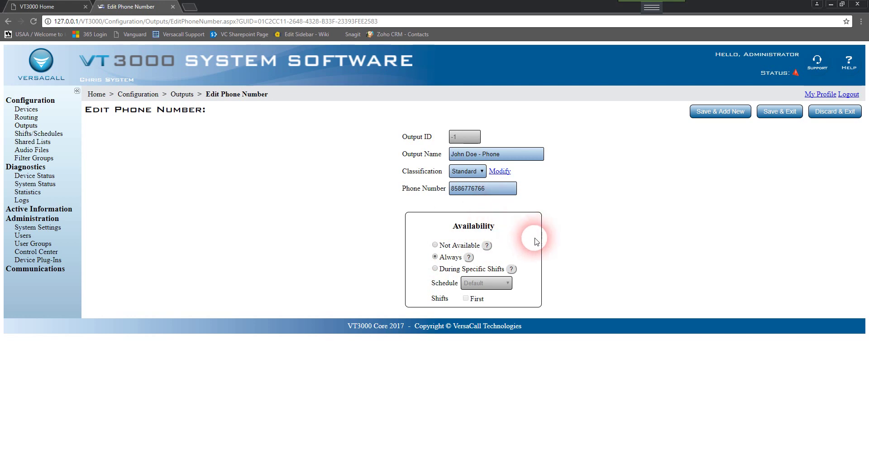
pyautogui.click(437, 270)
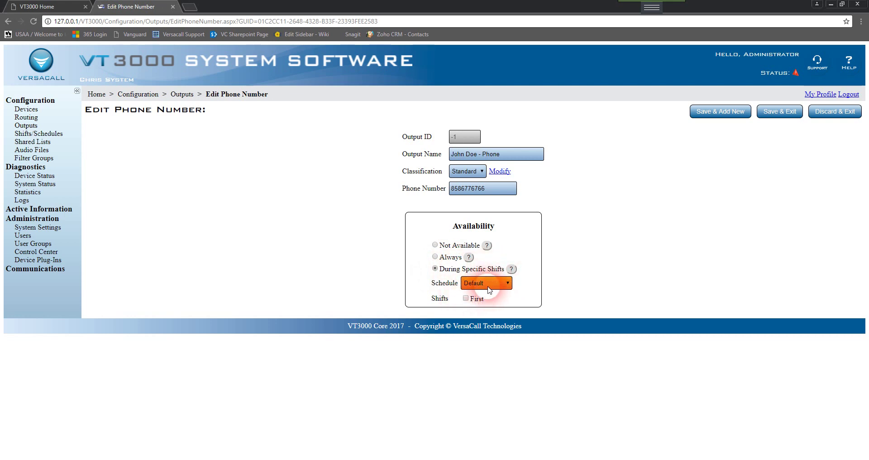
pyautogui.click(466, 298)
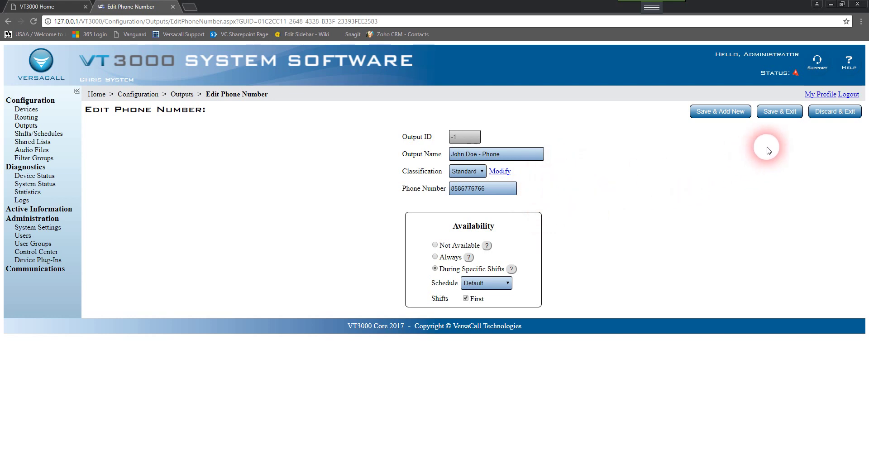
pyautogui.click(800, 113)
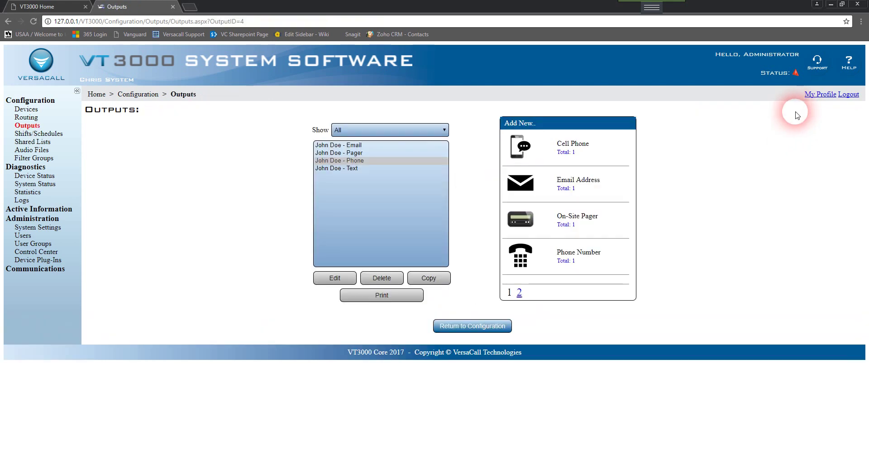
# Show the second page of new output types, which offers Radio Channel.
pyautogui.click(396, 179)
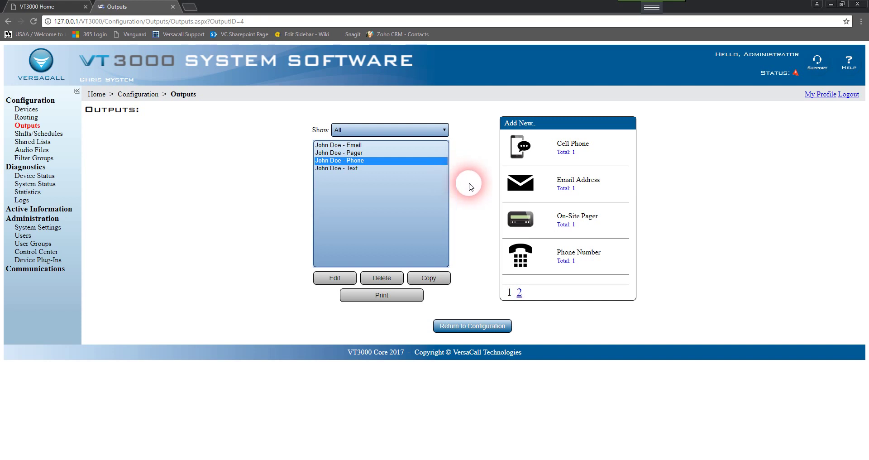
pyautogui.click(519, 293)
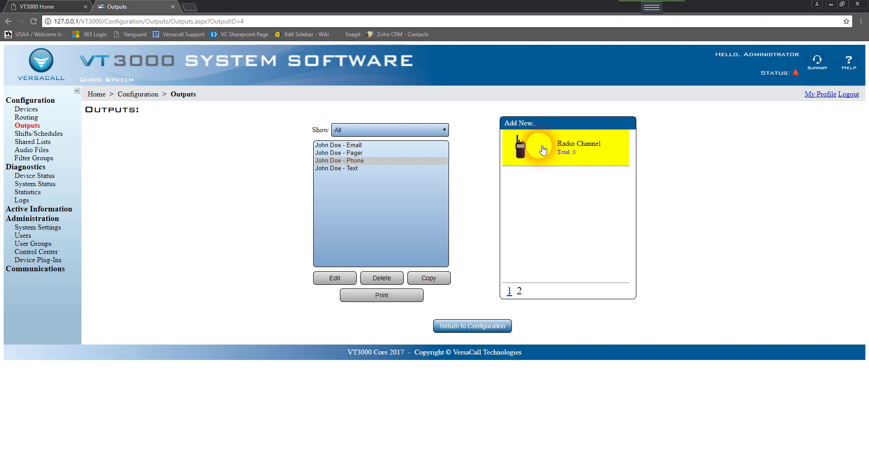
# Create a radio output 'Maintenance Channel' on channel 3, replayed 1 time.
pyautogui.click(543, 149)
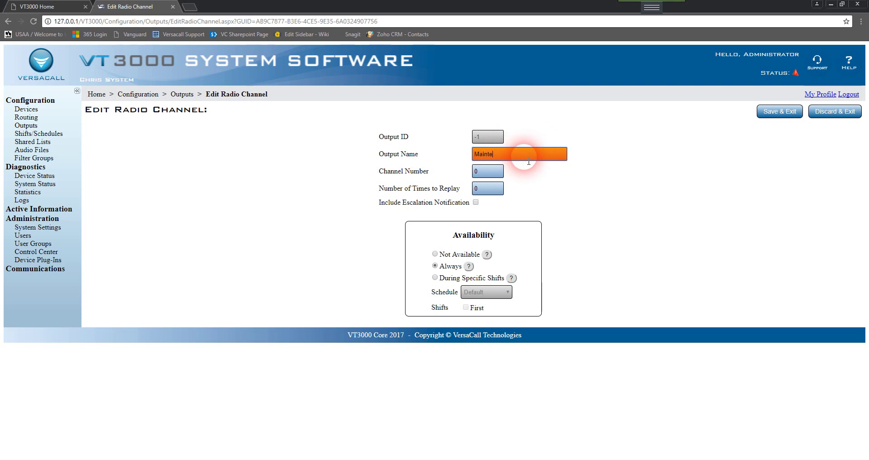
pyautogui.write('Maintenance Channel')
pyautogui.click(481, 171)
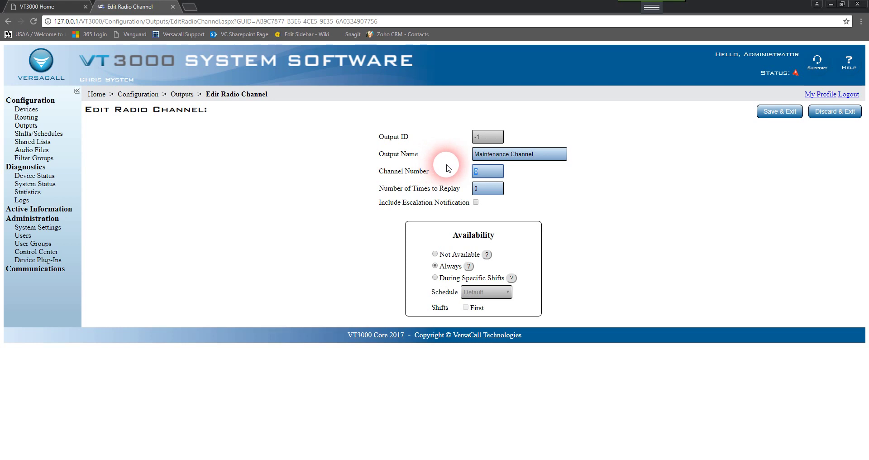
pyautogui.click(492, 170)
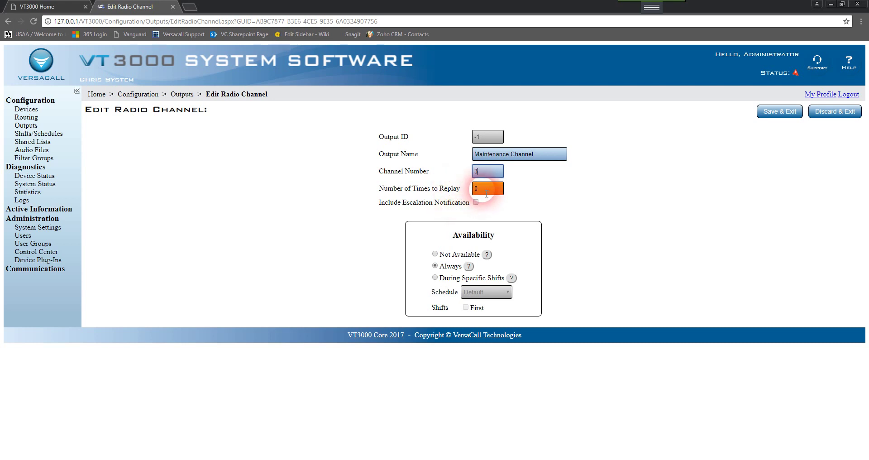
pyautogui.moveTo(486, 191); pyautogui.dragTo(467, 189)
pyautogui.write('1')
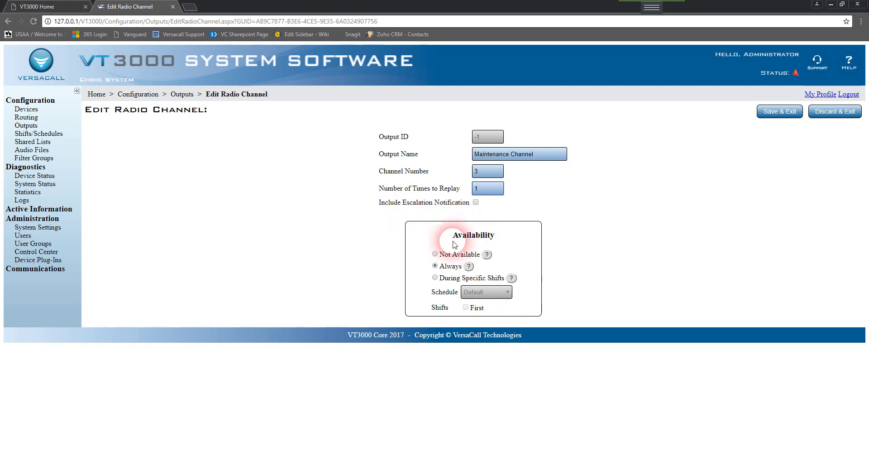
# Keep the Maintenance Channel's availability at Always after trying the other availability options.
pyautogui.click(438, 254)
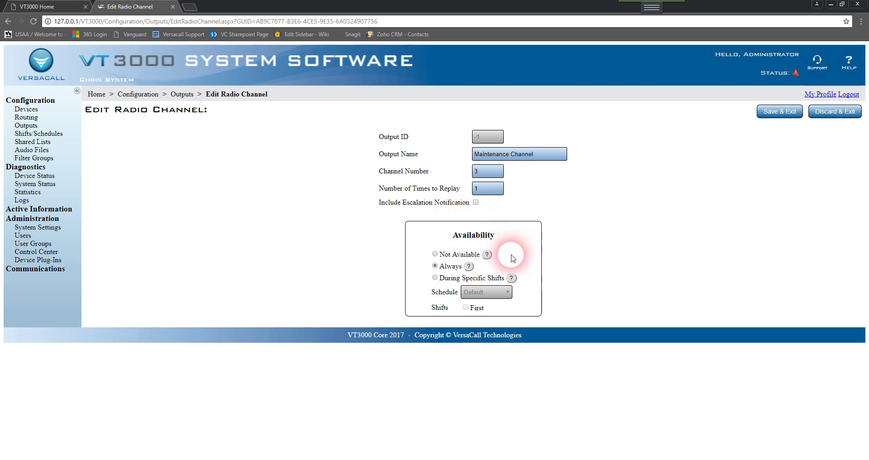
pyautogui.click(436, 278)
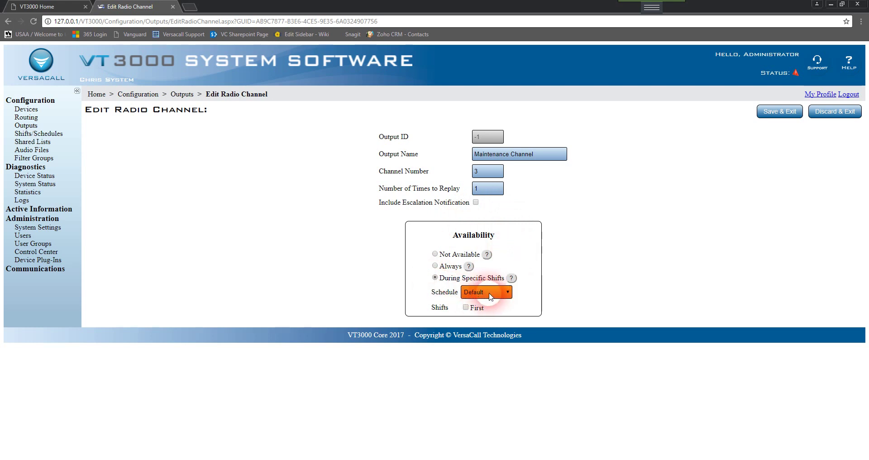
pyautogui.click(467, 308)
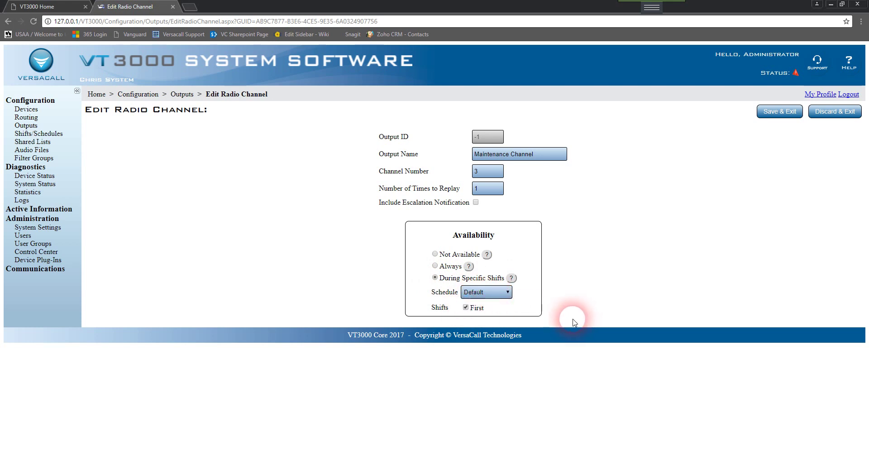
pyautogui.click(466, 307)
pyautogui.click(435, 265)
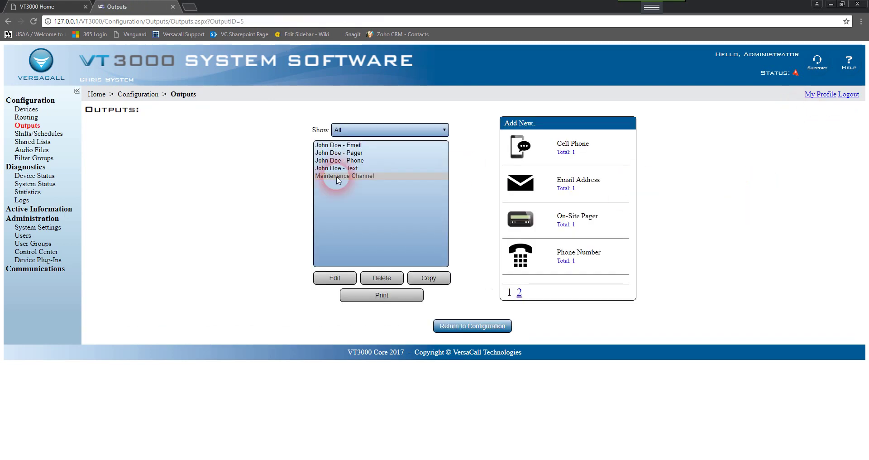
pyautogui.click(354, 177)
pyautogui.click(353, 168)
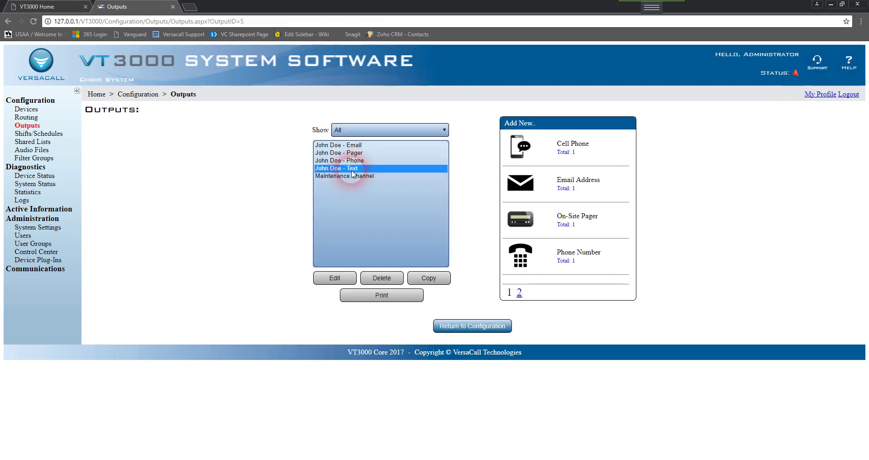
pyautogui.click(353, 162)
pyautogui.click(355, 154)
pyautogui.click(356, 145)
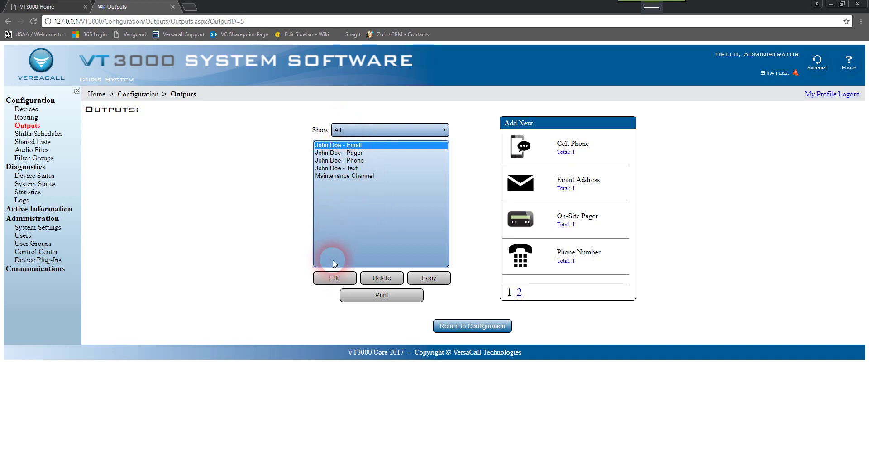
pyautogui.click(351, 280)
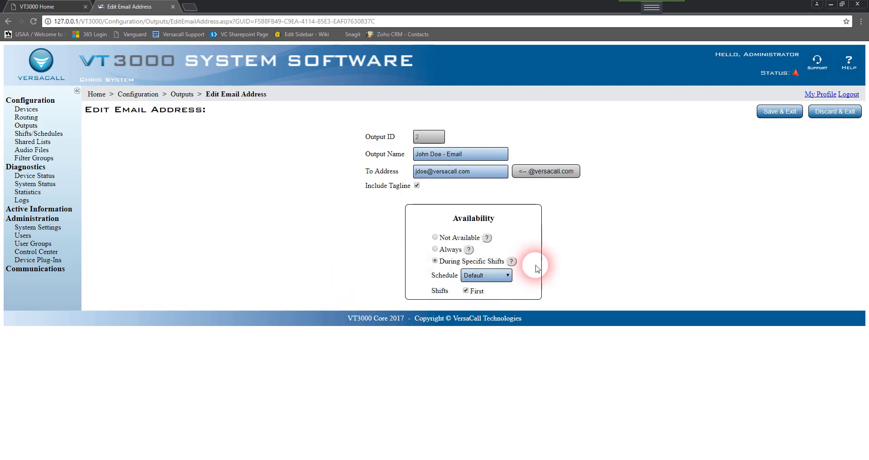
pyautogui.moveTo(469, 175); pyautogui.dragTo(353, 160)
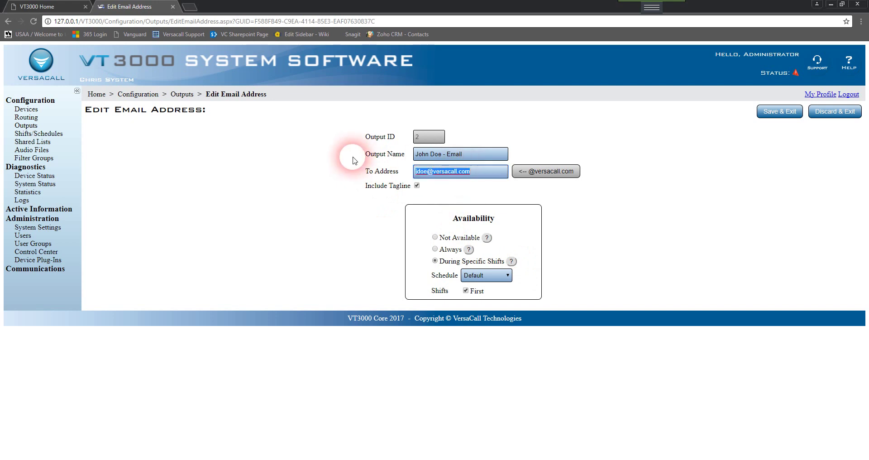
pyautogui.click(420, 172)
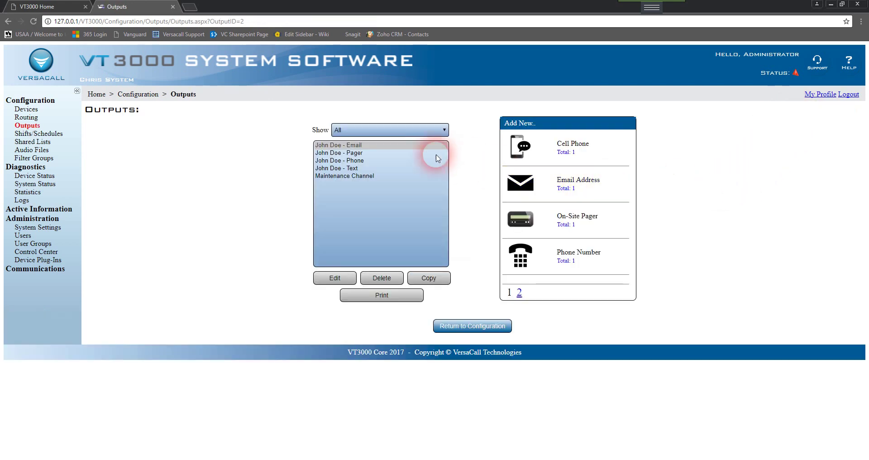
# Duplicate the existing pager output, producing an unsaved copy with capcode 1010000.
pyautogui.click(338, 153)
pyautogui.click(348, 280)
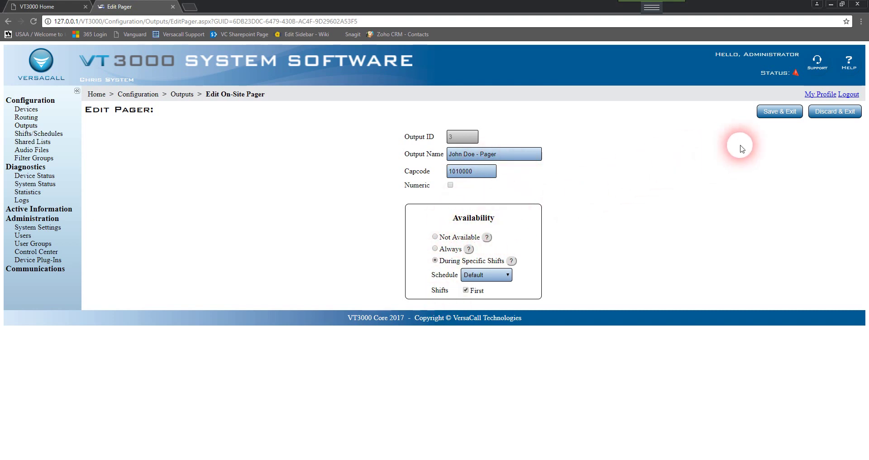
pyautogui.click(799, 116)
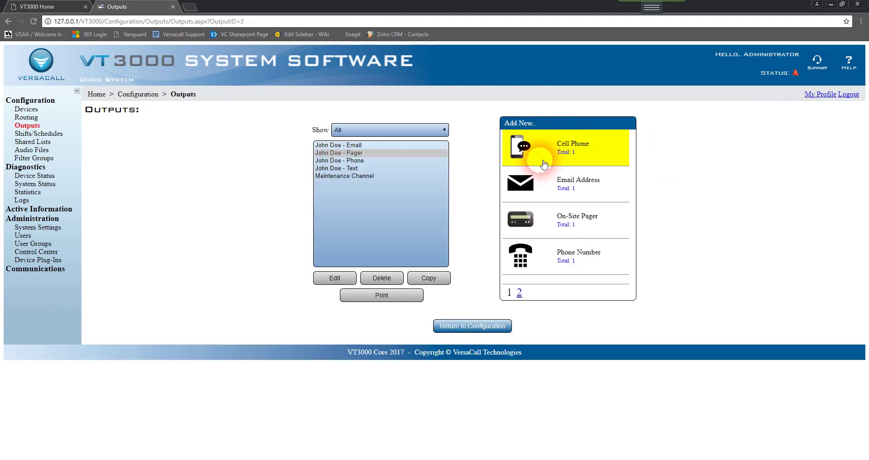
pyautogui.click(348, 153)
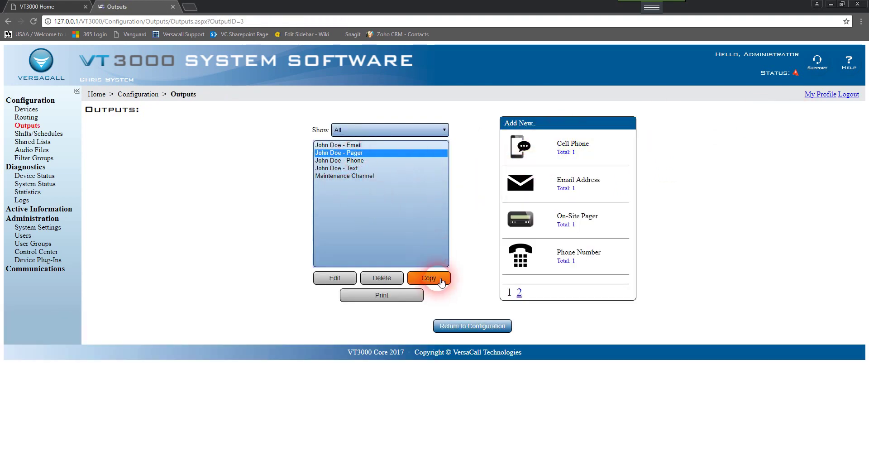
pyautogui.click(425, 275)
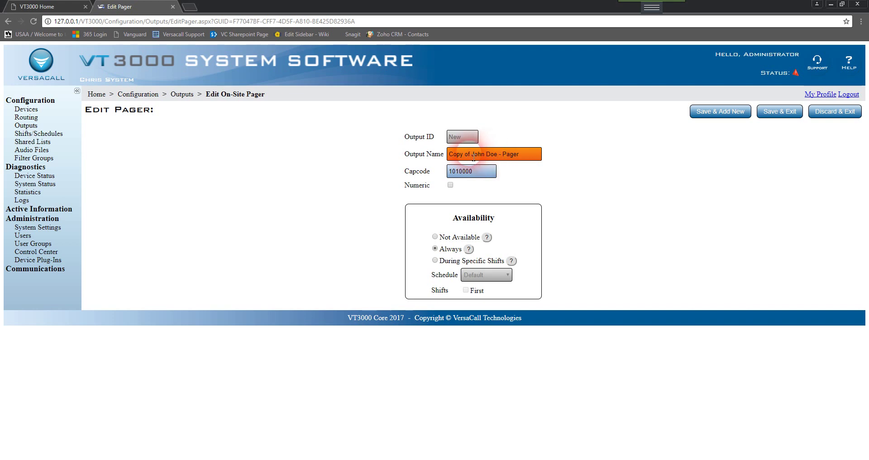
# Remove 'Copy of ', rename the pager for the second contact, set capcode 1010001, and save.
pyautogui.moveTo(473, 158); pyautogui.dragTo(362, 154)
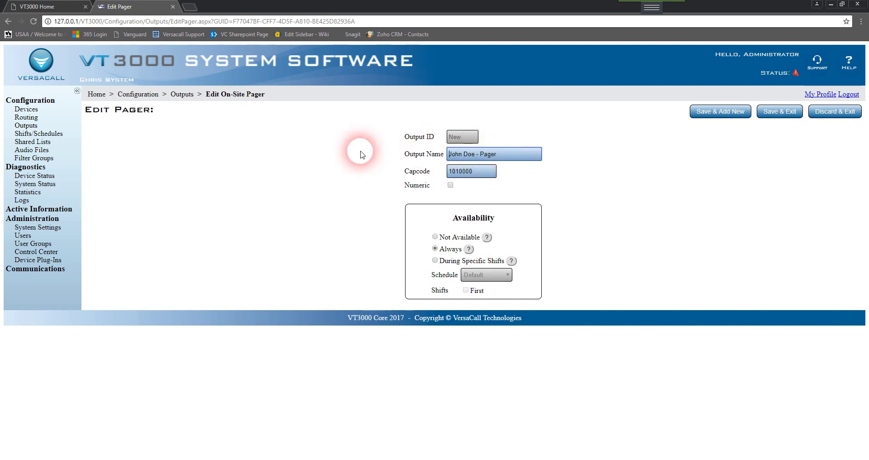
pyautogui.click(464, 155)
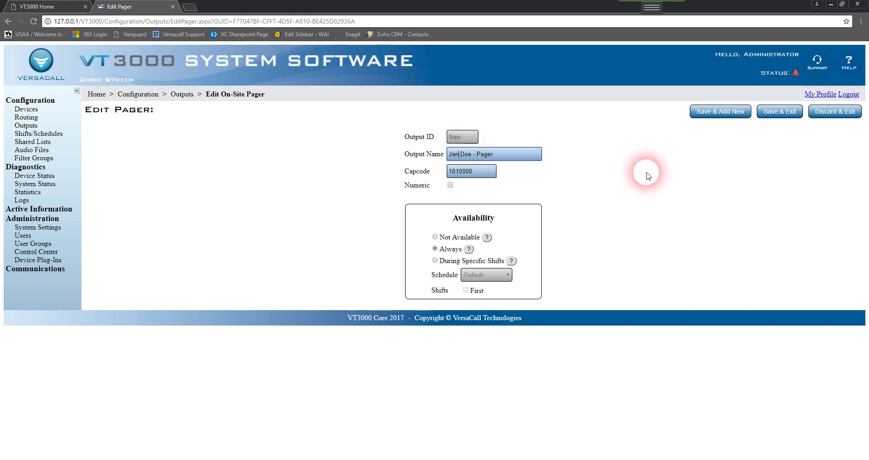
pyautogui.click(493, 172)
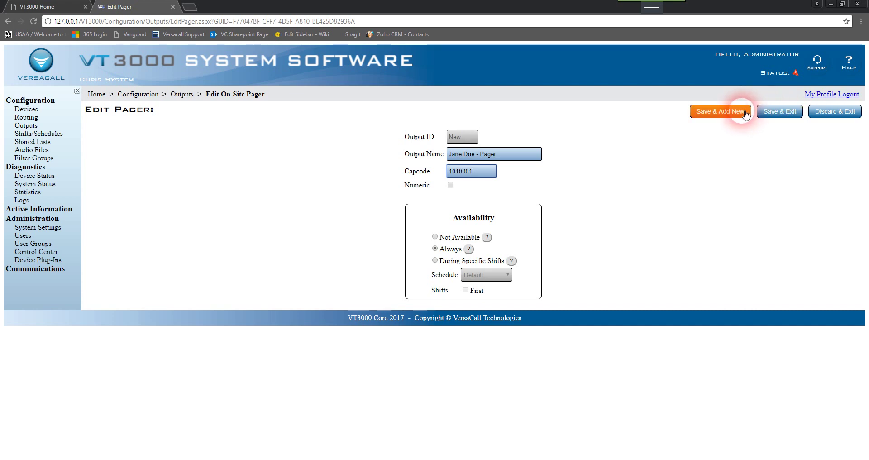
pyautogui.click(785, 116)
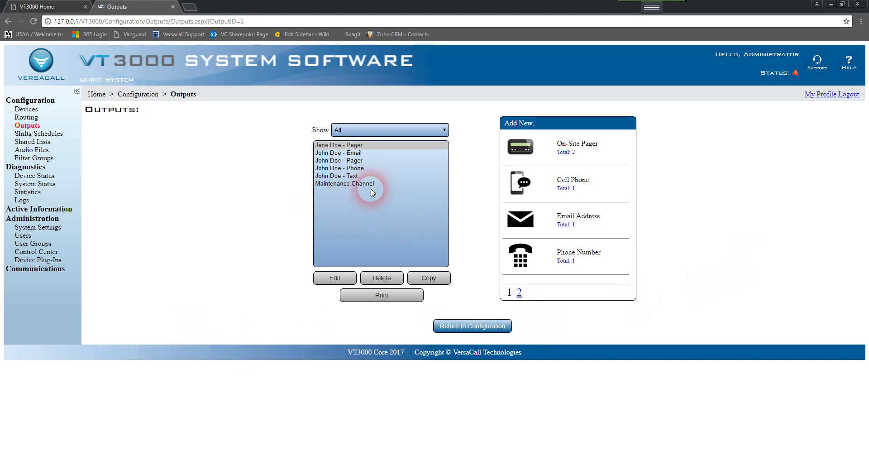
pyautogui.moveTo(362, 148); pyautogui.dragTo(409, 202)
pyautogui.click(363, 146)
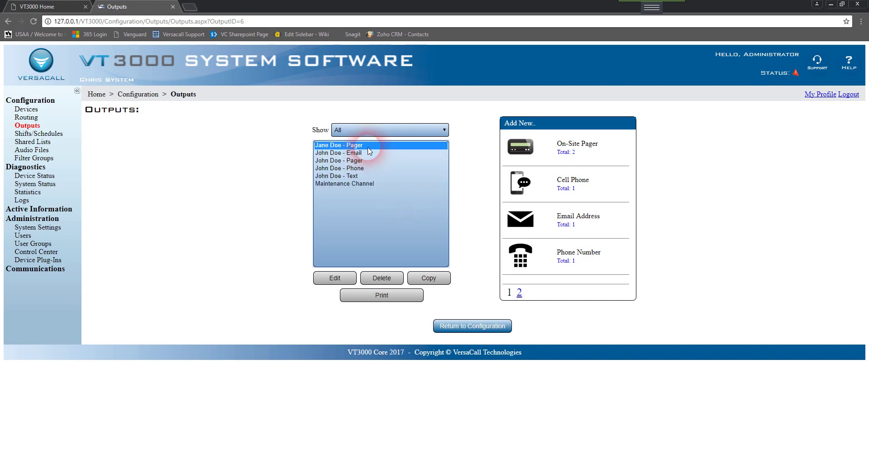
pyautogui.moveTo(372, 149); pyautogui.dragTo(381, 193)
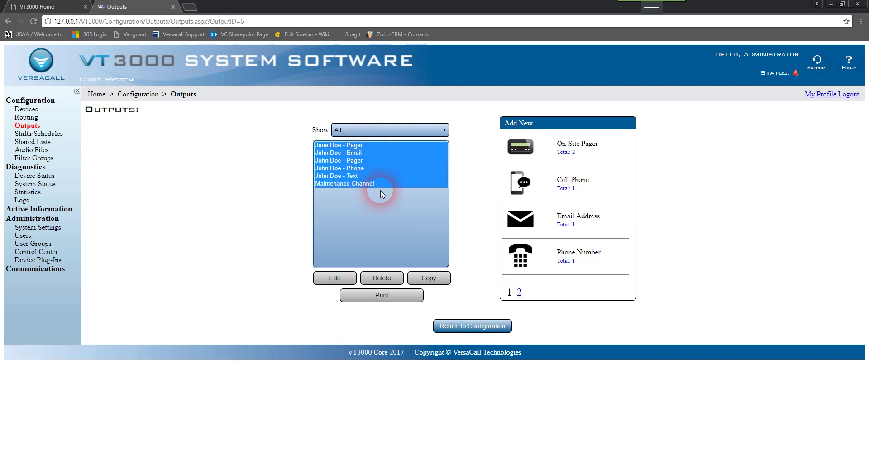
pyautogui.click(398, 295)
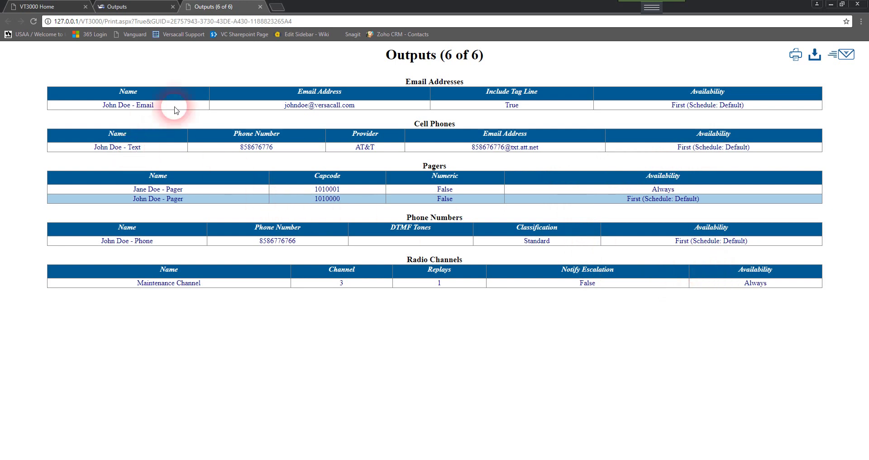
pyautogui.click(261, 7)
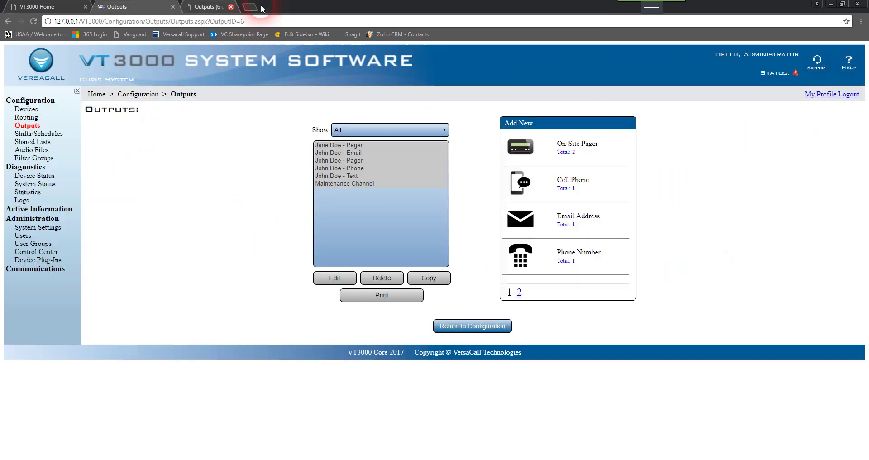
# Go back to the Configuration overview and open the Routing setup.
pyautogui.click(335, 175)
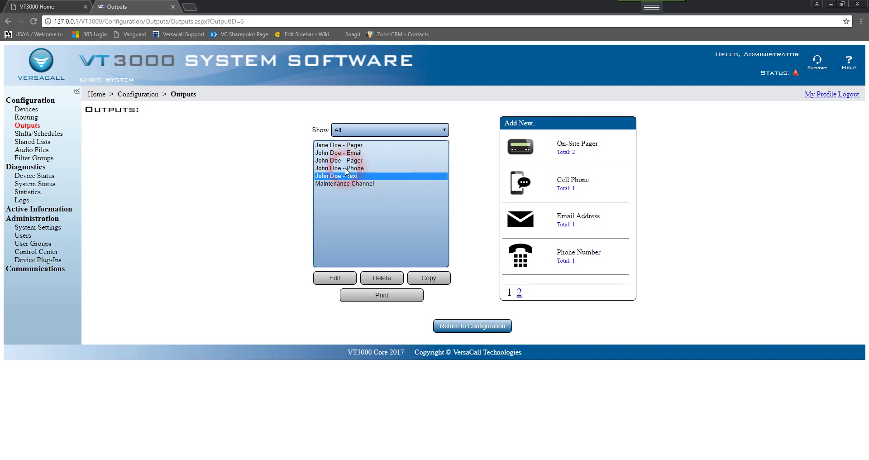
pyautogui.click(104, 96)
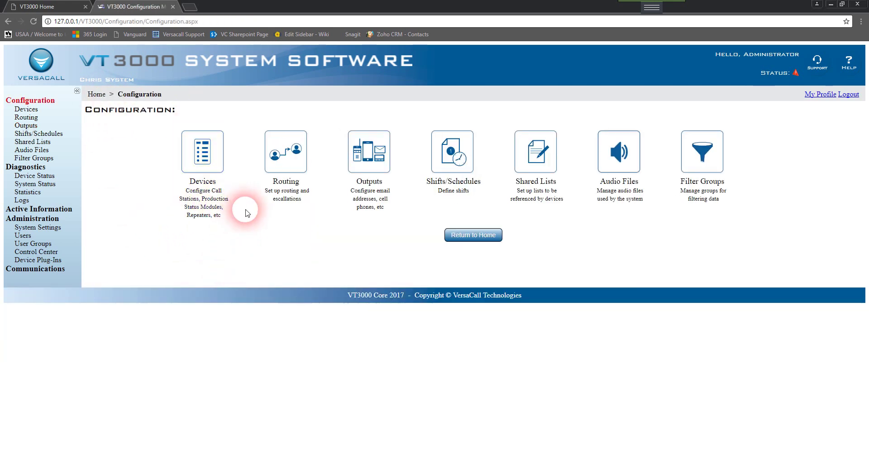
pyautogui.click(312, 206)
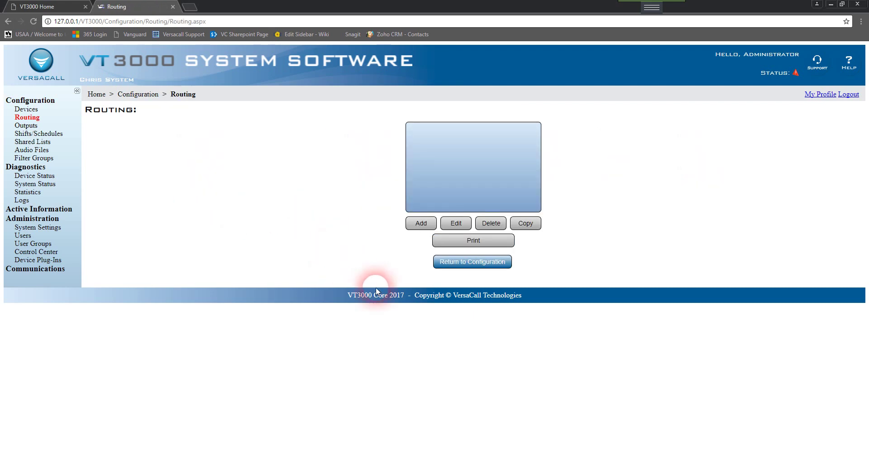
# Add a new route named 'Test Route'.
pyautogui.click(433, 223)
pyautogui.click(197, 178)
pyautogui.write('Test Route')
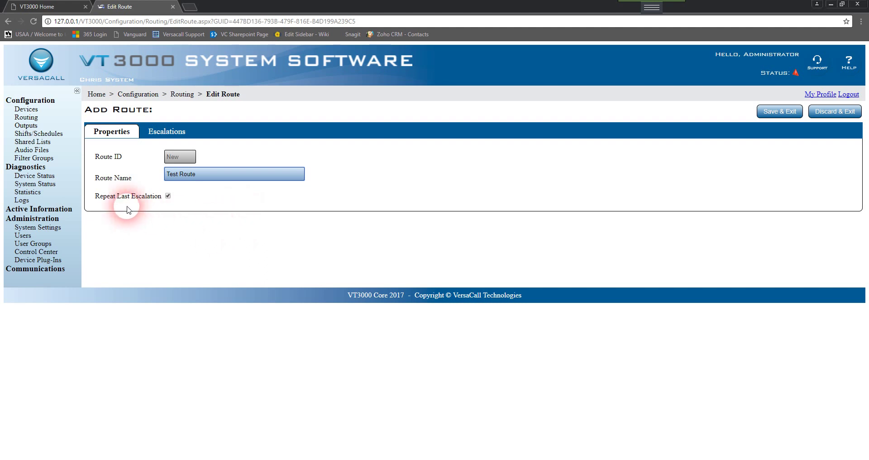
# Add the first escalation level, keeping its 300-second duration, and describe it as 'Initial Alert'.
pyautogui.click(185, 132)
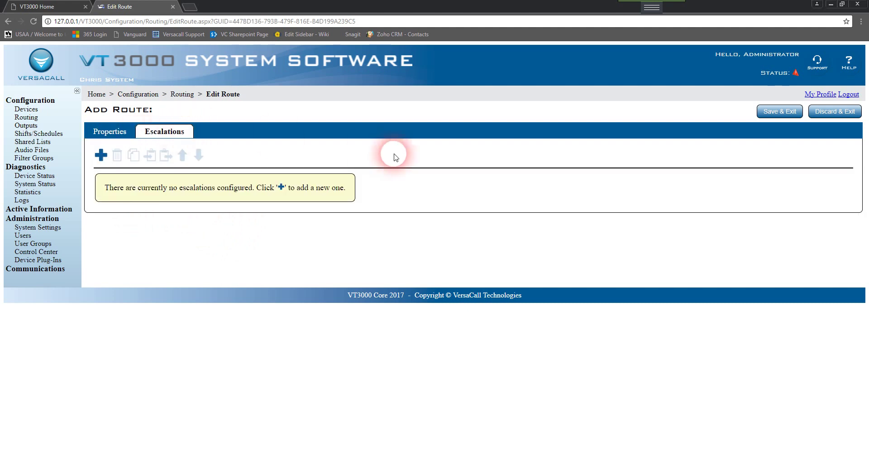
pyautogui.click(101, 155)
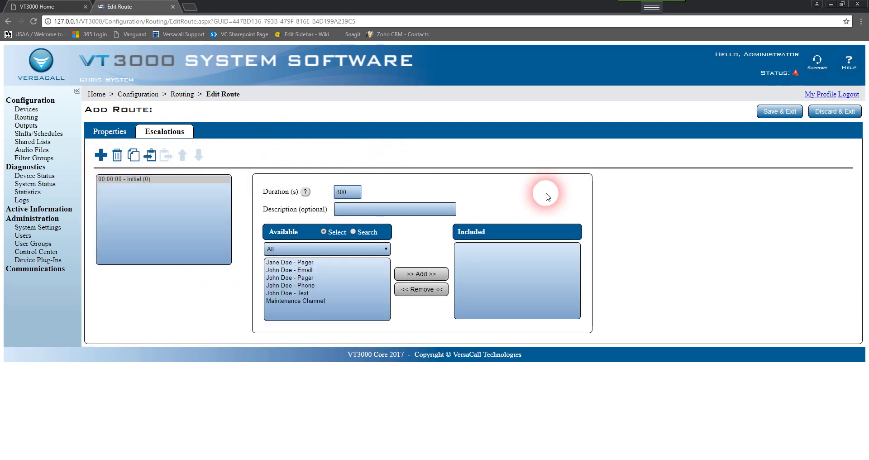
pyautogui.click(134, 180)
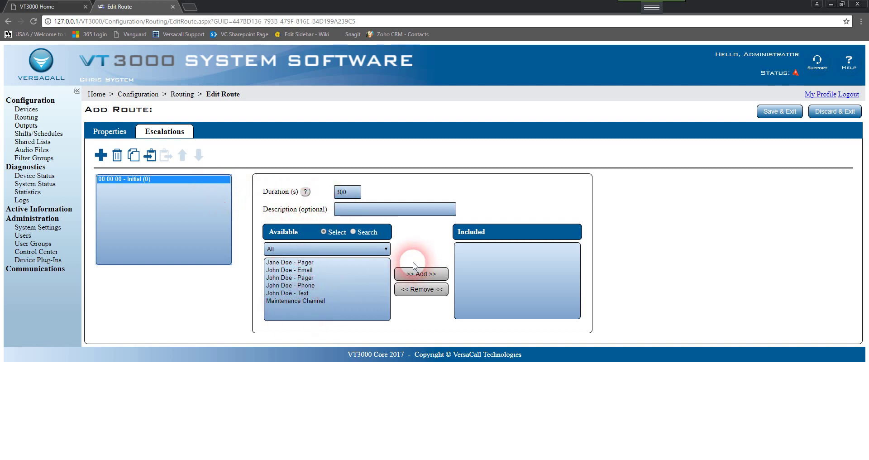
pyautogui.doubleClick(353, 195)
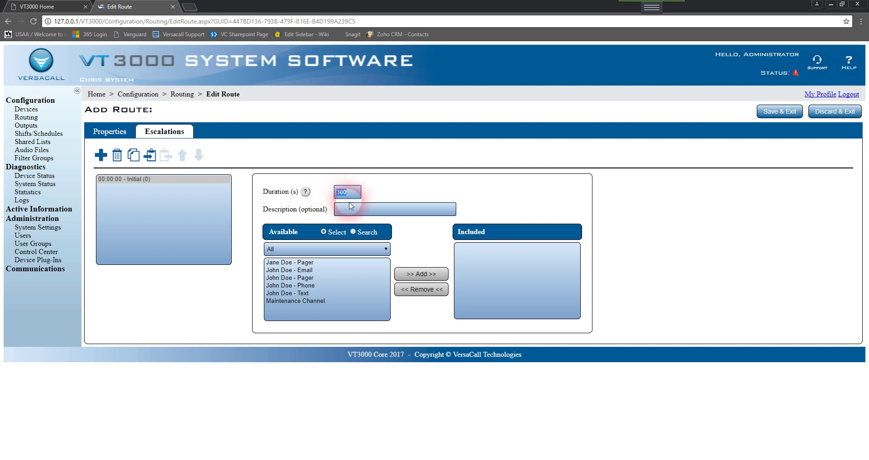
pyautogui.click(351, 212)
pyautogui.click(442, 219)
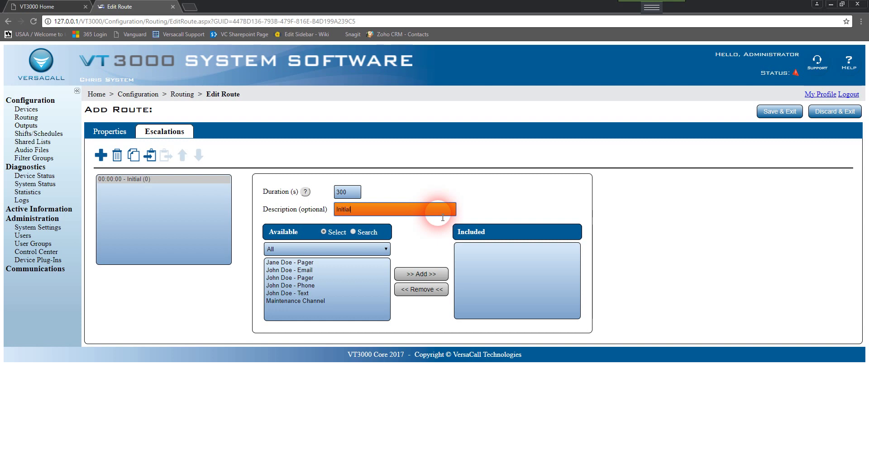
pyautogui.write('lert')
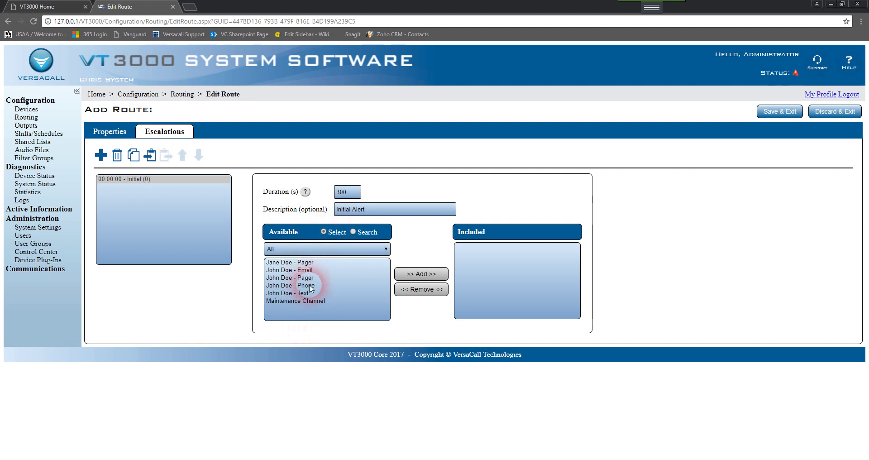
pyautogui.click(367, 252)
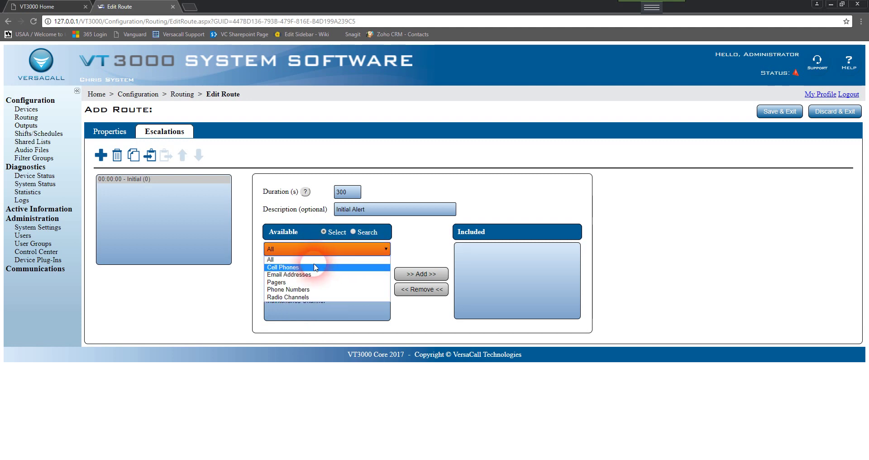
pyautogui.click(315, 267)
pyautogui.click(348, 249)
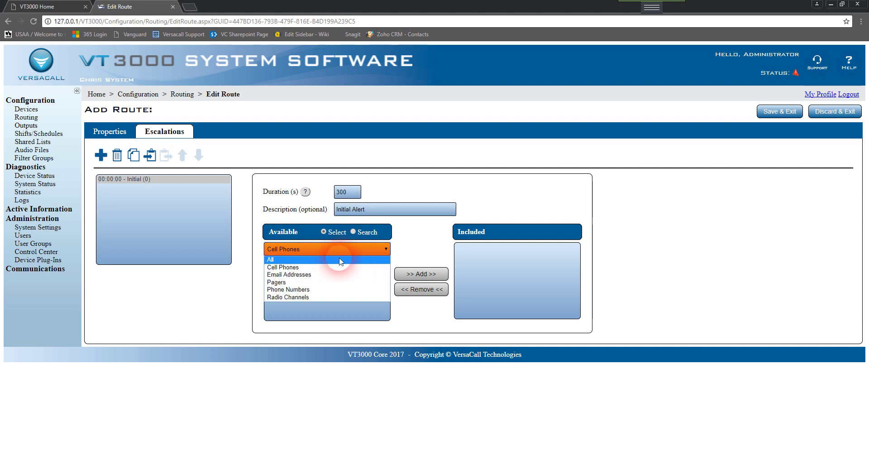
pyautogui.click(312, 285)
pyautogui.click(349, 249)
pyautogui.click(301, 297)
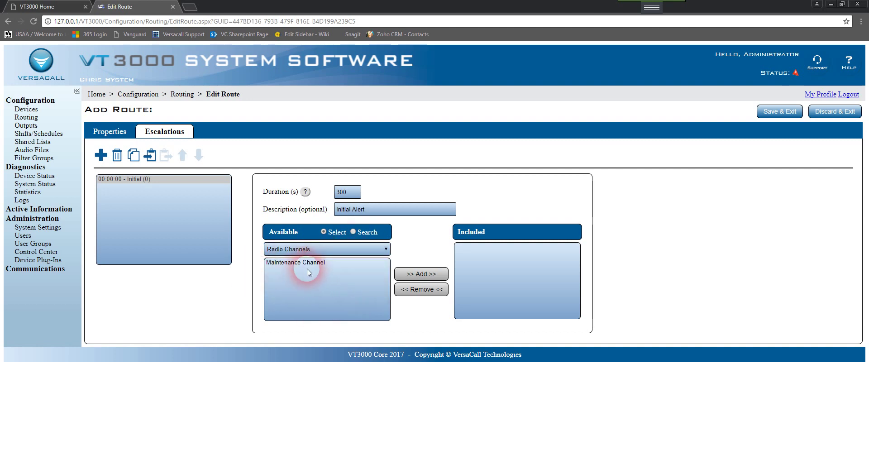
pyautogui.click(353, 249)
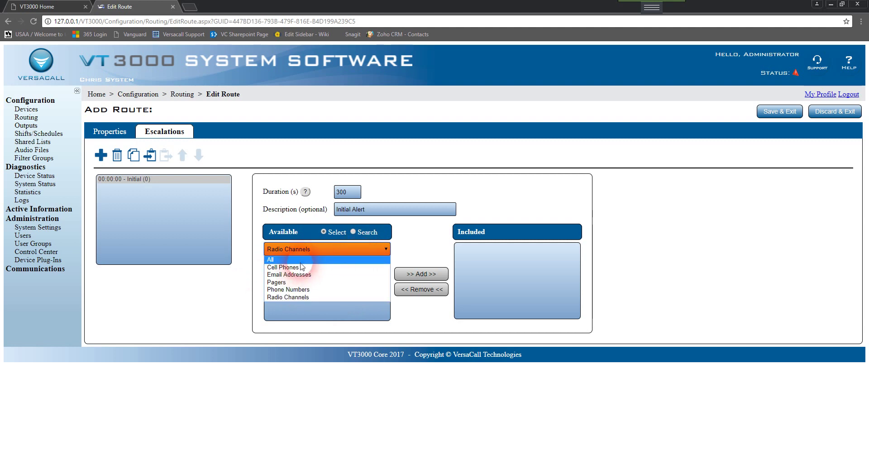
pyautogui.click(298, 256)
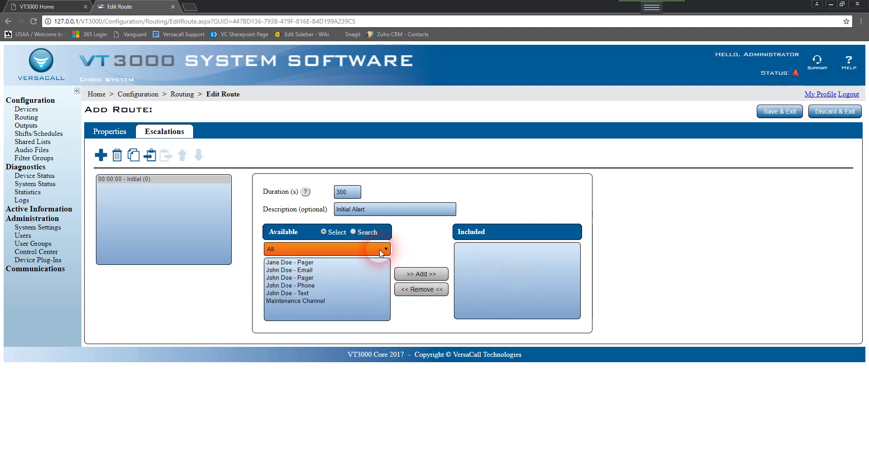
pyautogui.click(354, 233)
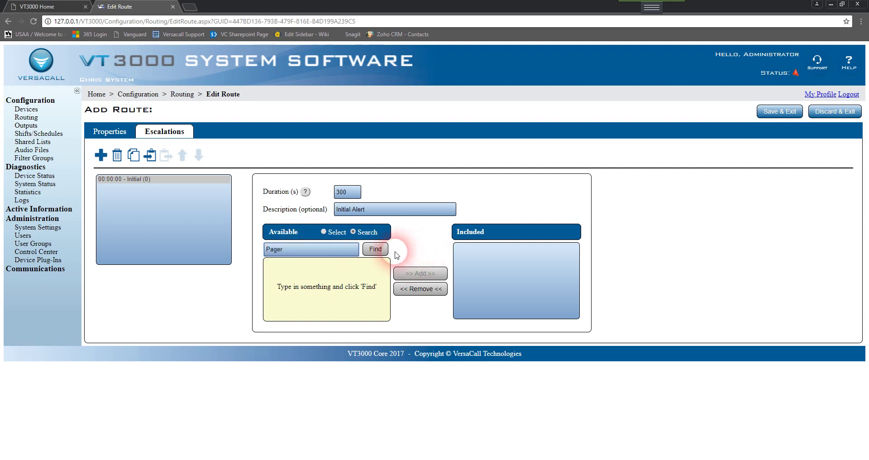
pyautogui.click(368, 253)
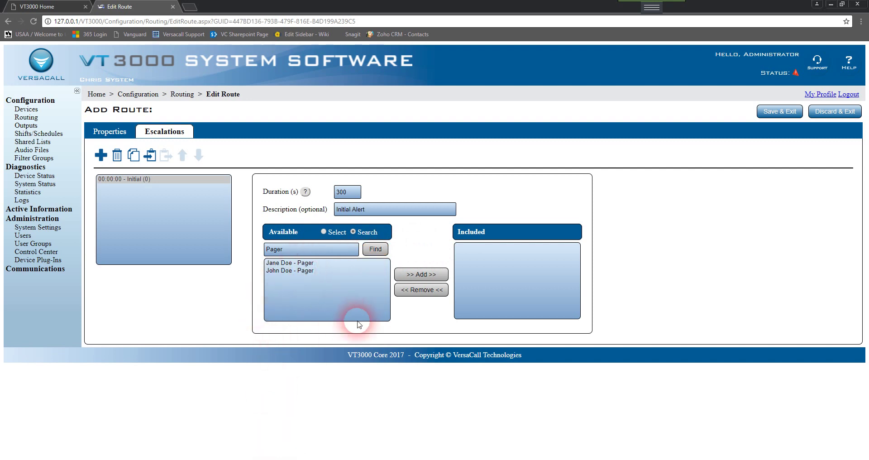
pyautogui.doubleClick(301, 251)
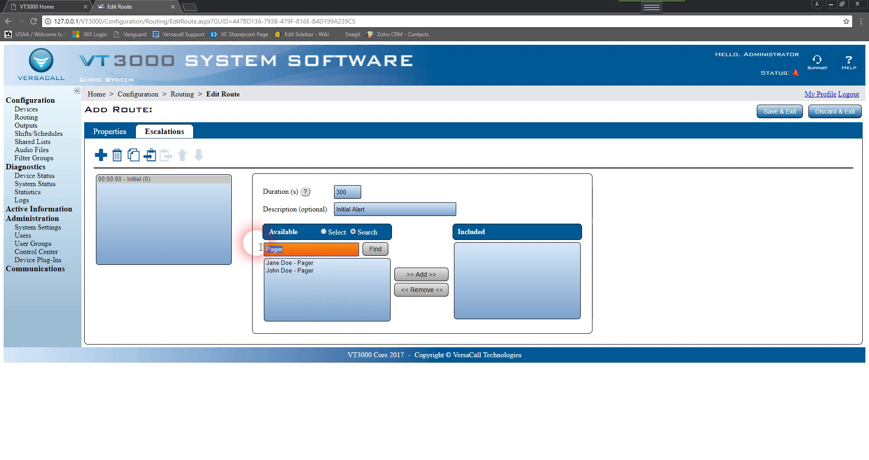
pyautogui.click(324, 231)
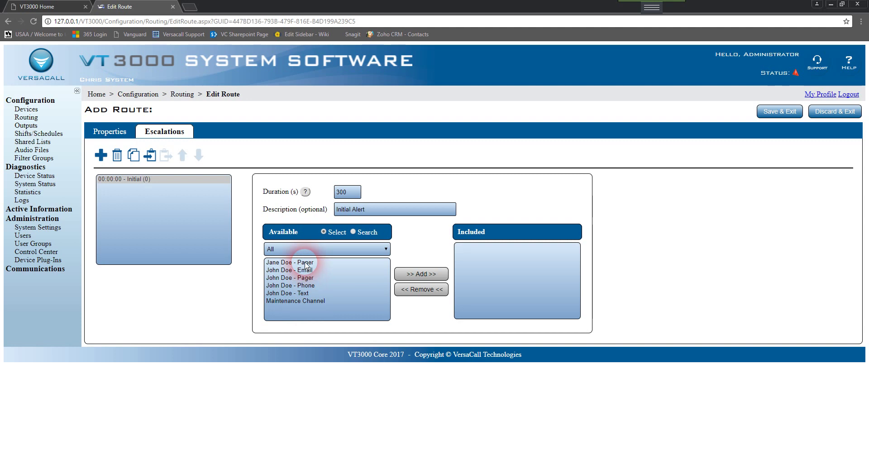
# Add one contact's pager and another contact's phone outputs to the Initial Alert escalation.
pyautogui.click(306, 264)
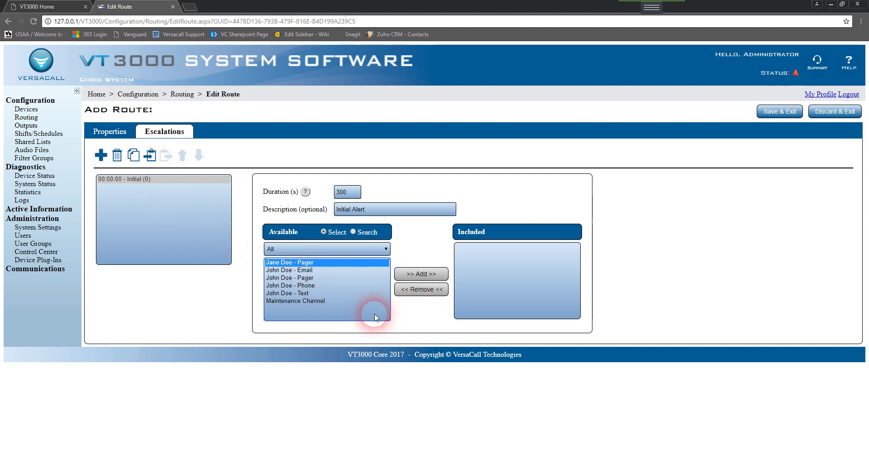
pyautogui.keyDown('ctrl'); pyautogui.click(307, 286); pyautogui.keyUp('ctrl')
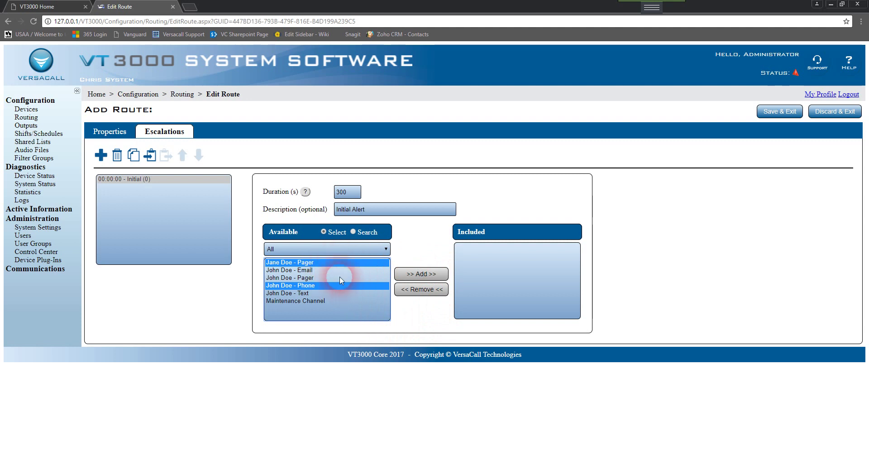
pyautogui.click(439, 272)
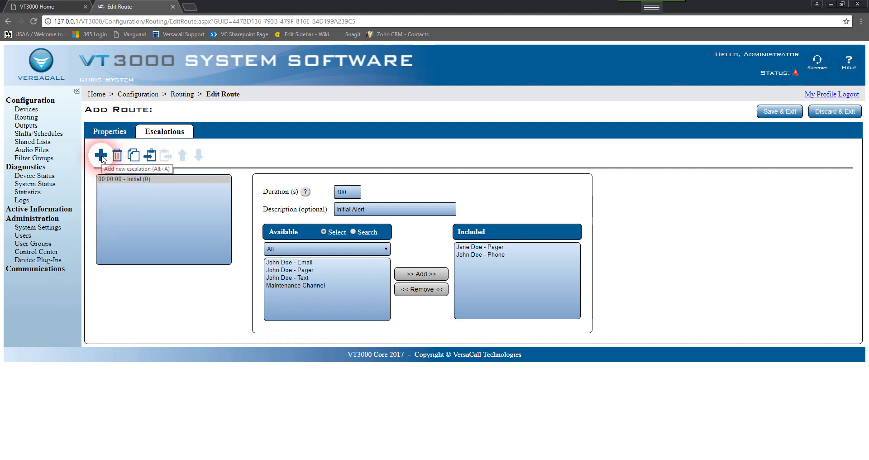
# Add a First escalation level with the email and Maintenance Channel outputs.
pyautogui.click(101, 156)
pyautogui.click(153, 187)
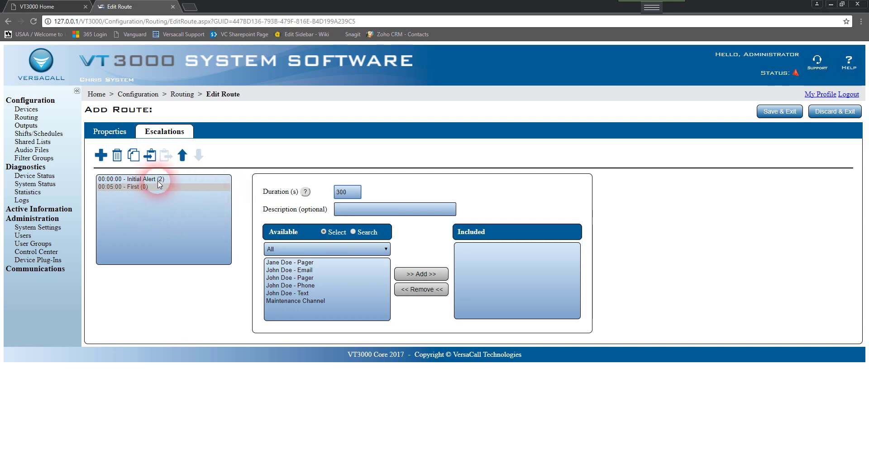
pyautogui.click(112, 188)
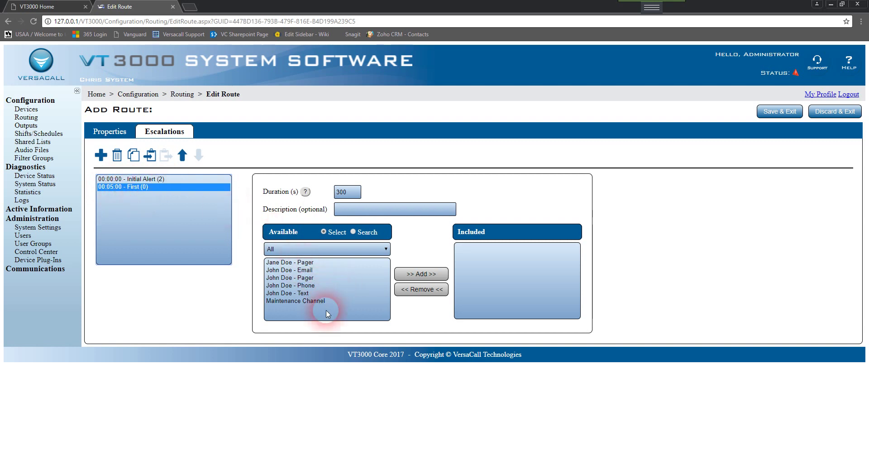
pyautogui.click(300, 301)
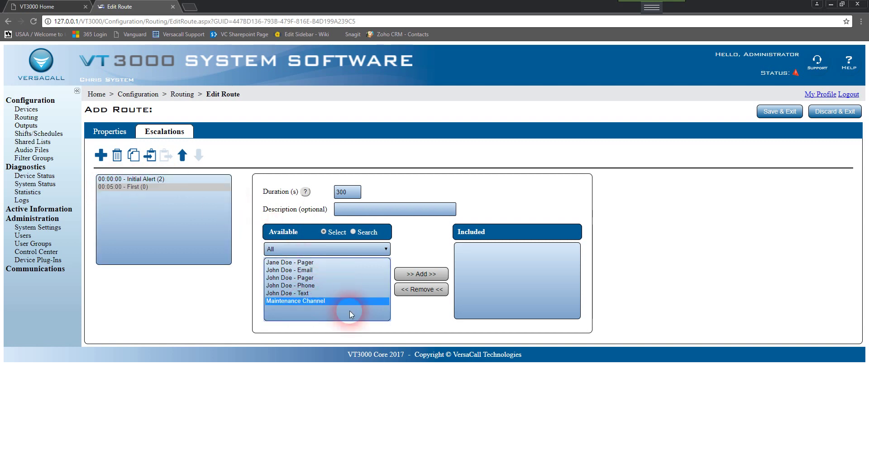
pyautogui.keyDown('ctrl'); pyautogui.click(305, 270); pyautogui.keyUp('ctrl')
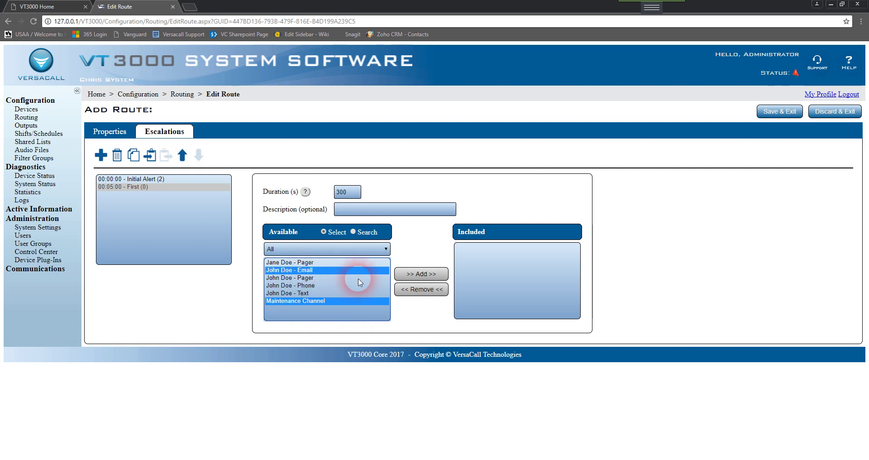
pyautogui.click(436, 278)
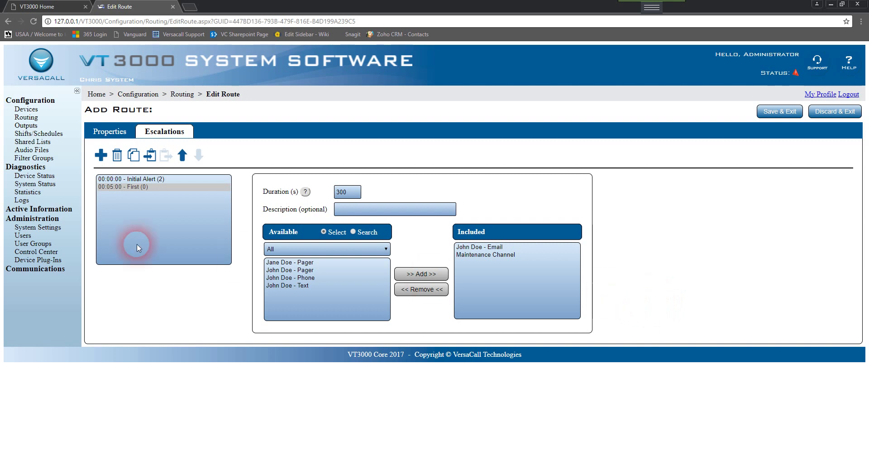
# Add a Second escalation level with the email, phone and Maintenance Channel outputs.
pyautogui.click(101, 155)
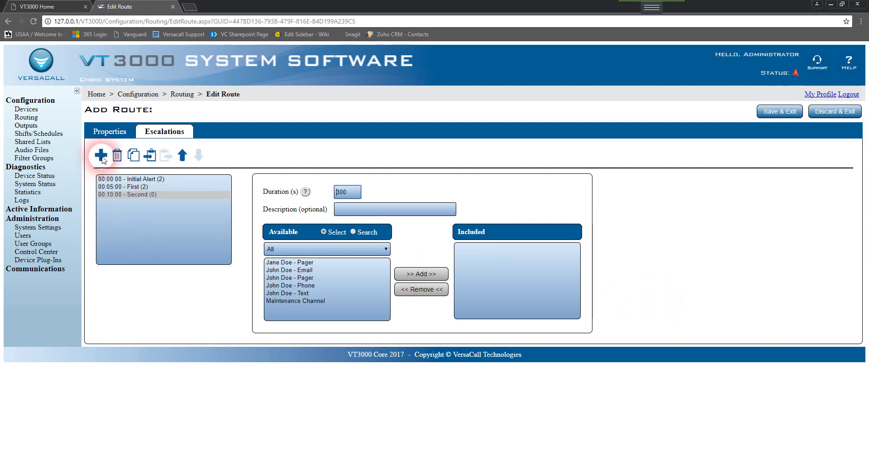
pyautogui.click(302, 270)
pyautogui.keyDown('ctrl'); pyautogui.click(313, 285); pyautogui.keyUp('ctrl')
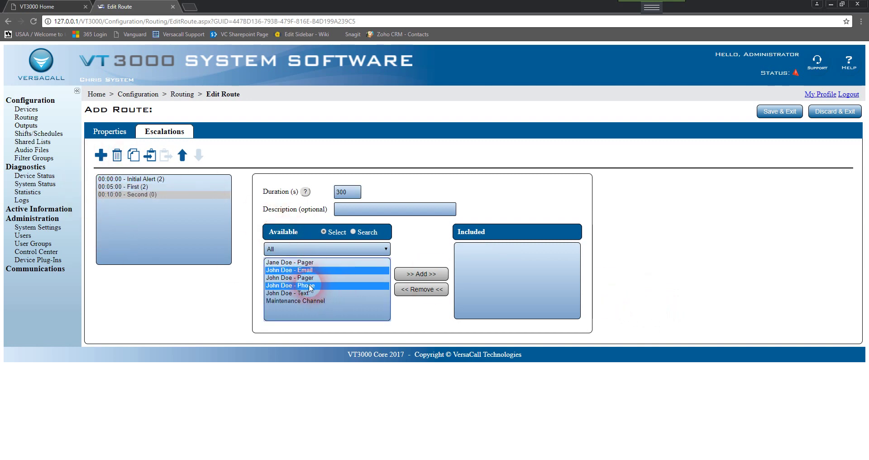
pyautogui.keyDown('ctrl'); pyautogui.click(303, 300); pyautogui.keyUp('ctrl')
pyautogui.click(436, 275)
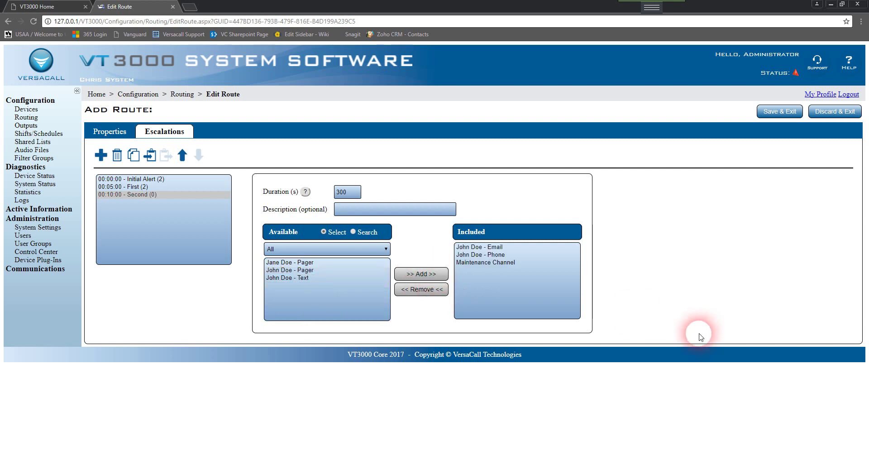
pyautogui.click(138, 186)
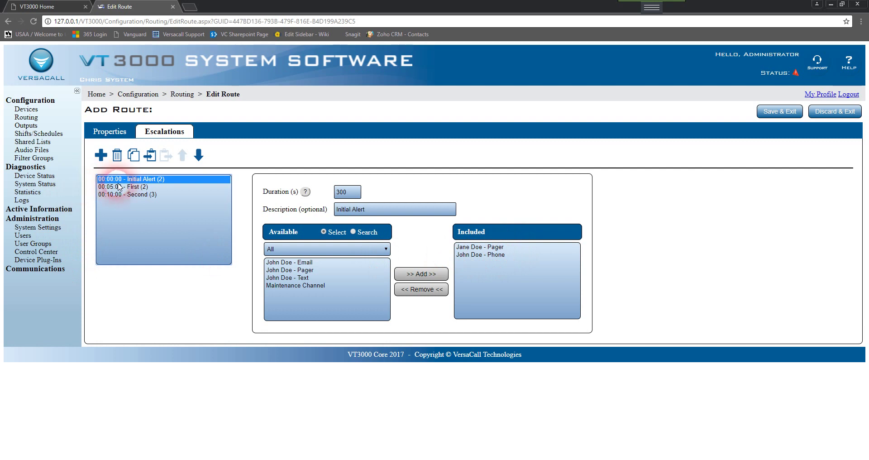
# Review the outputs assigned to the First and Second escalations.
pyautogui.click(131, 186)
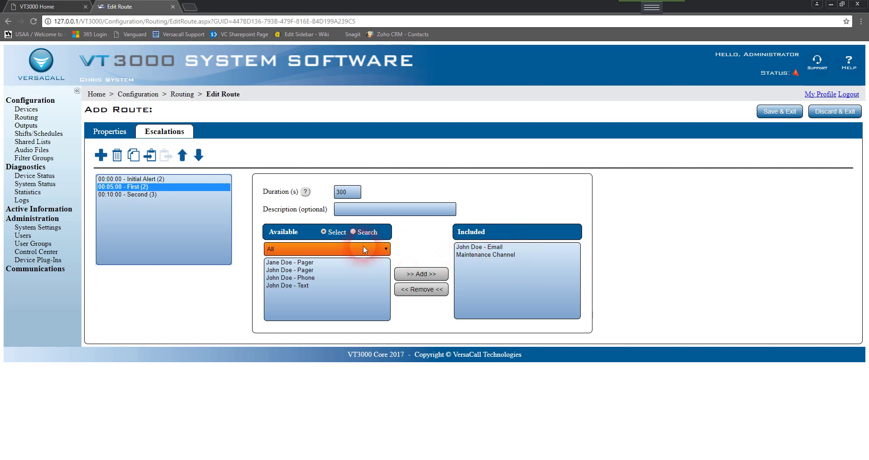
pyautogui.click(136, 195)
pyautogui.click(307, 277)
pyautogui.click(421, 274)
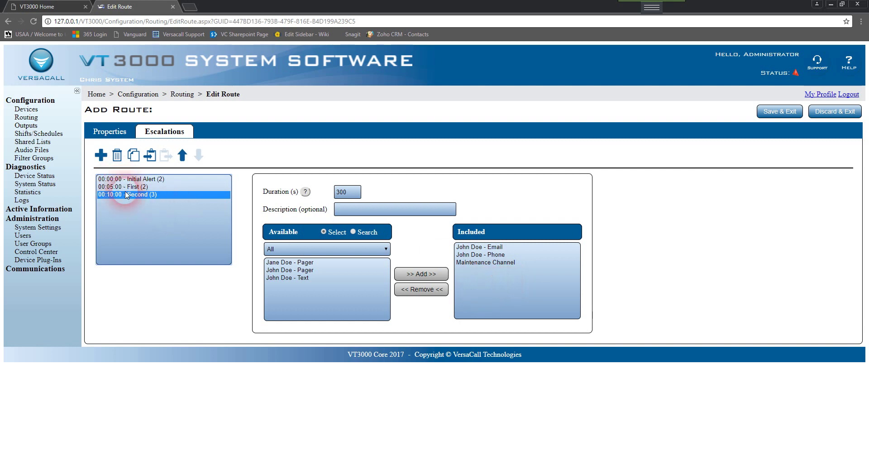
# Check Second's duration and its email, phone and Maintenance Channel outputs, then reopen the escalation list.
pyautogui.doubleClick(342, 192)
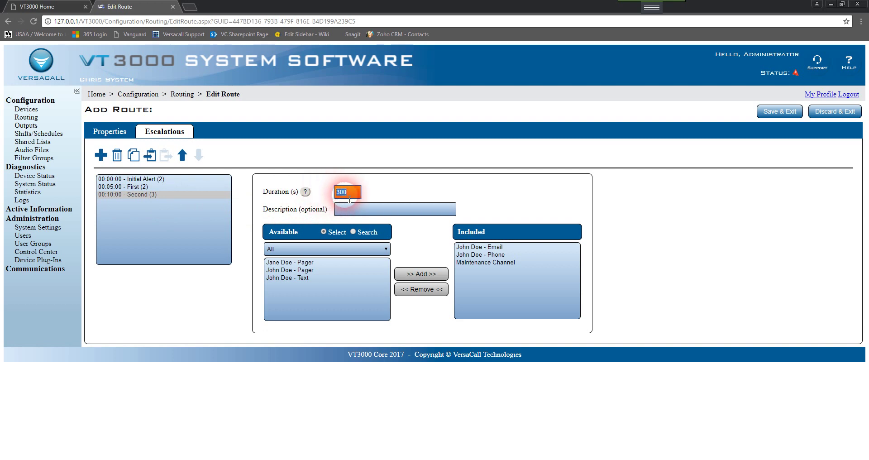
pyautogui.click(474, 248)
pyautogui.click(471, 256)
pyautogui.click(471, 263)
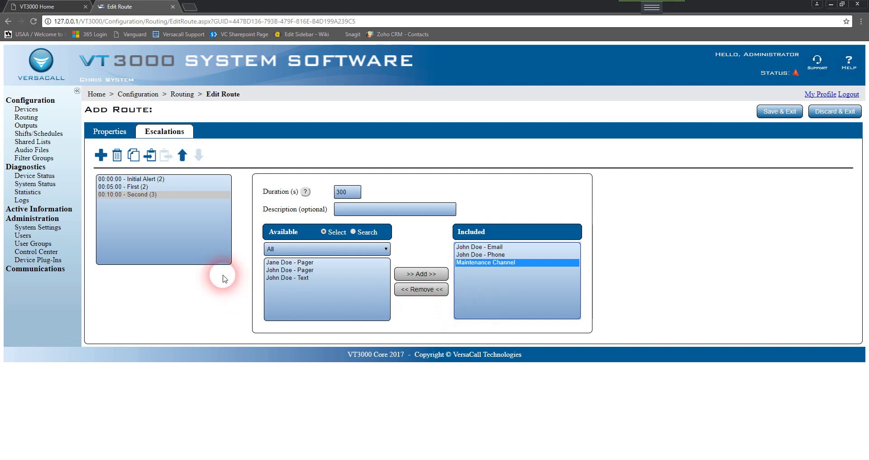
pyautogui.click(109, 130)
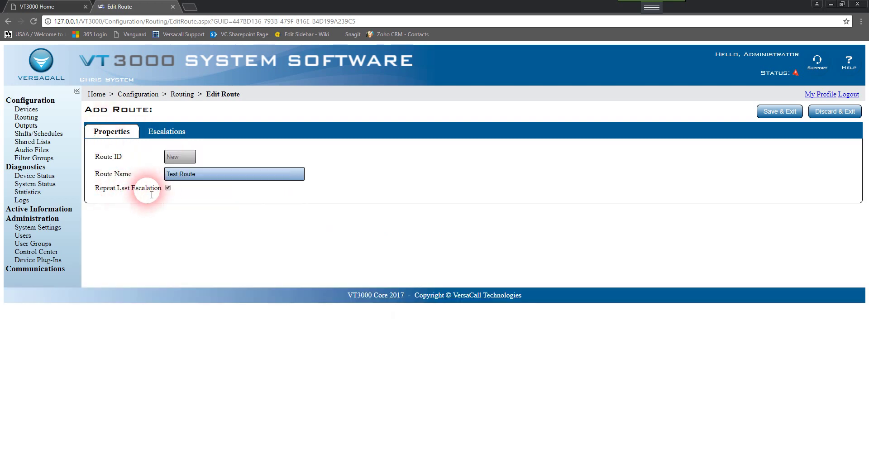
pyautogui.click(166, 134)
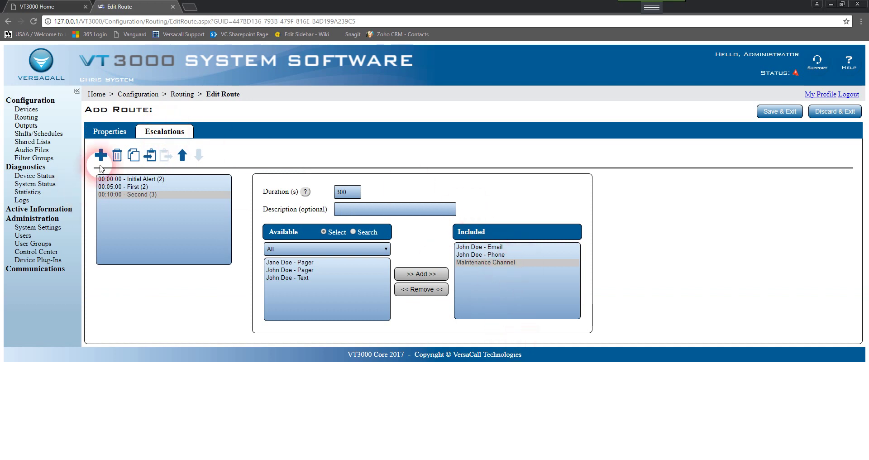
# Copy the Initial Alert escalation and paste it as a fourth level at 00:15:00.
pyautogui.click(138, 179)
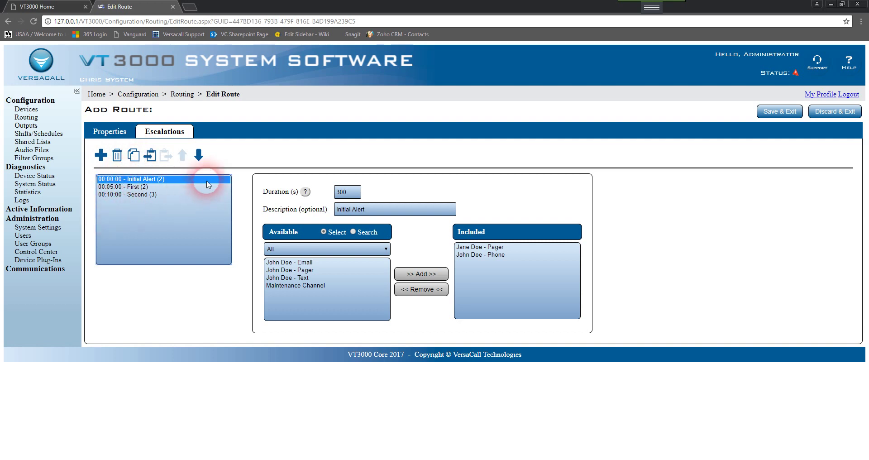
pyautogui.click(152, 157)
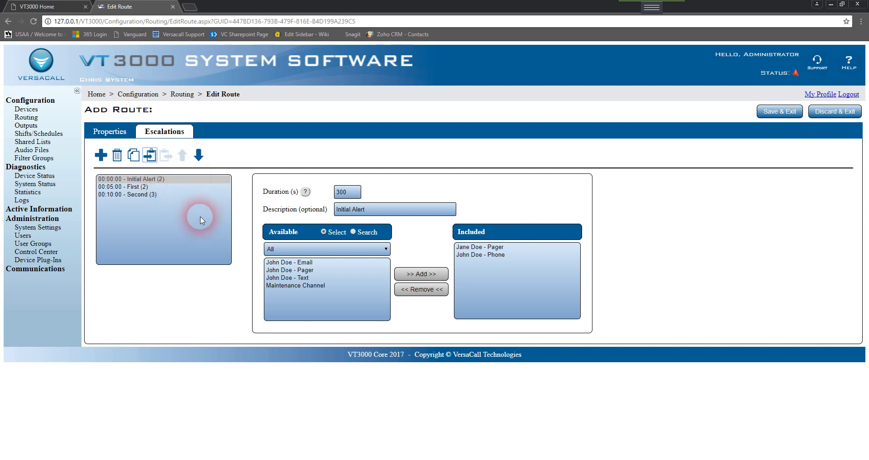
pyautogui.click(181, 187)
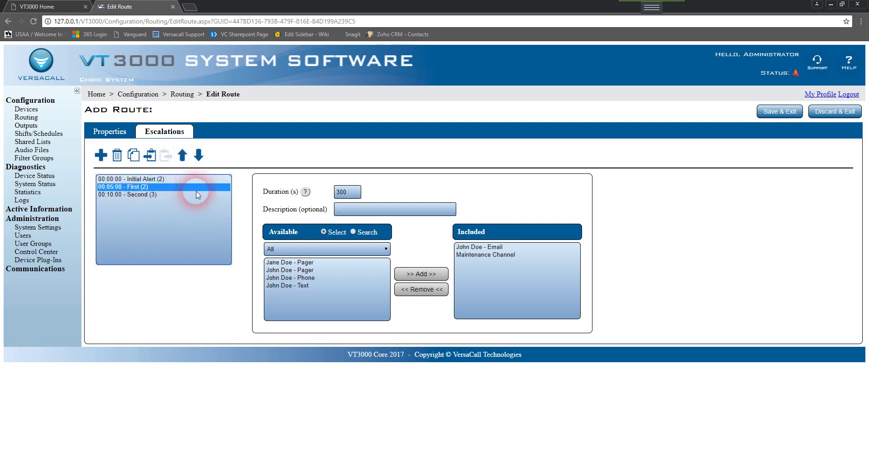
pyautogui.click(154, 179)
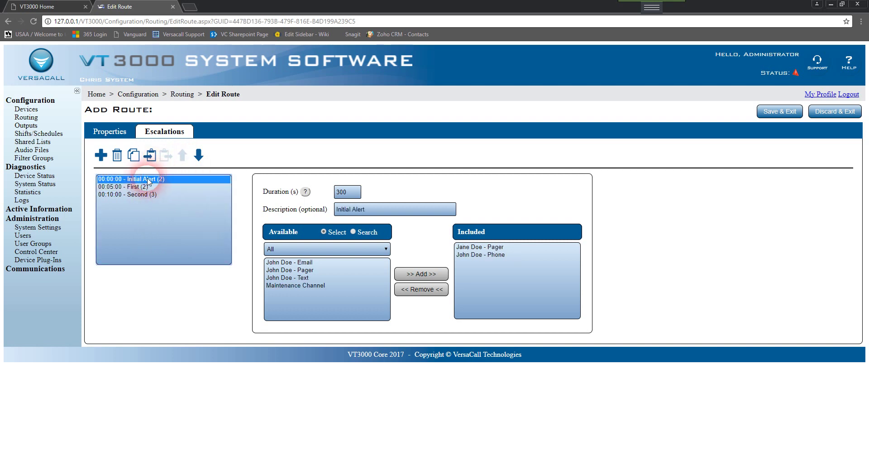
pyautogui.click(134, 156)
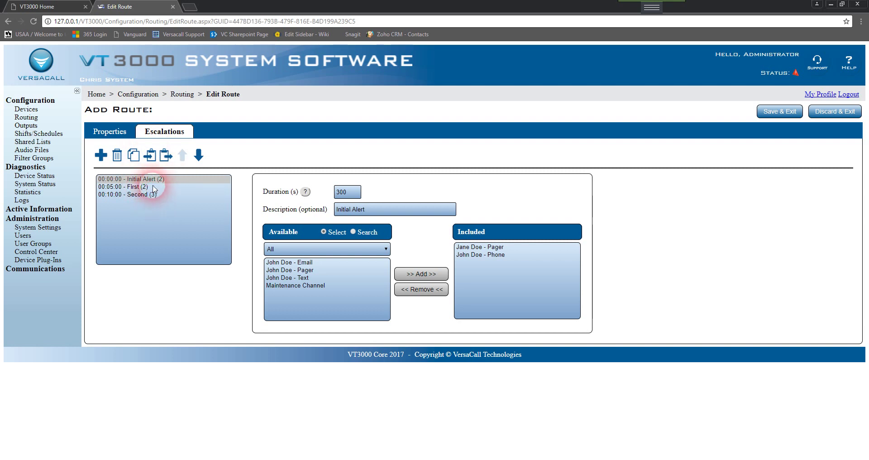
pyautogui.click(166, 156)
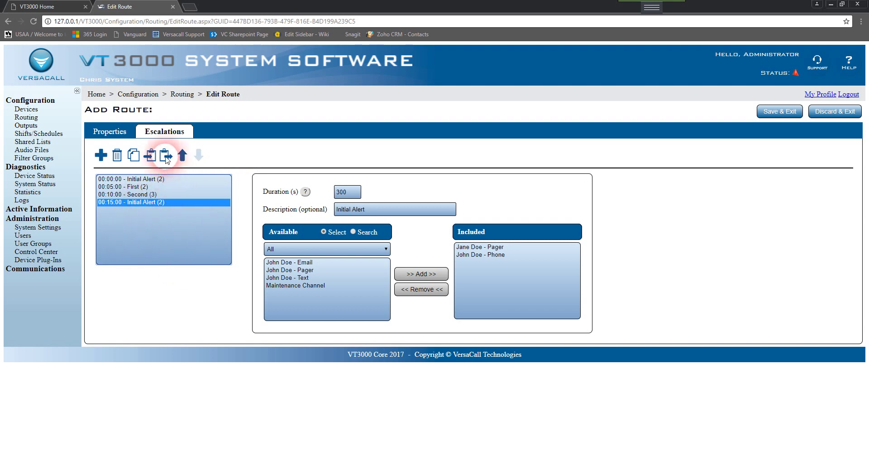
# Move the First escalation to the top and back down, restoring the original order.
pyautogui.click(137, 186)
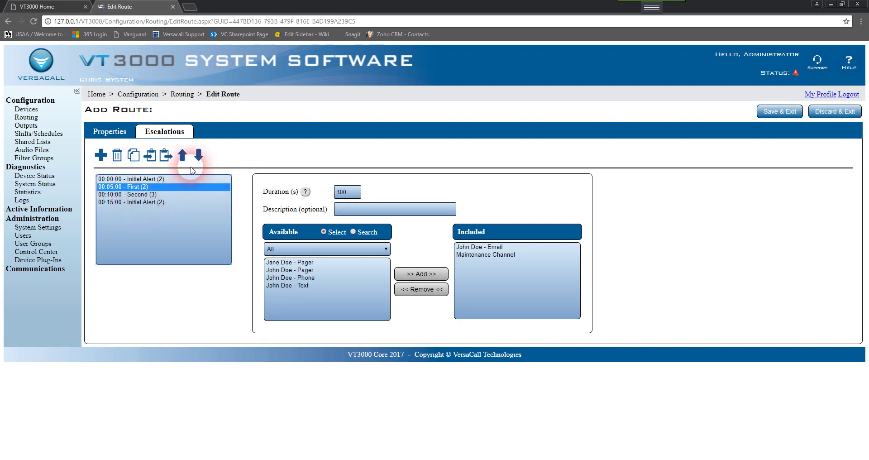
pyautogui.click(183, 156)
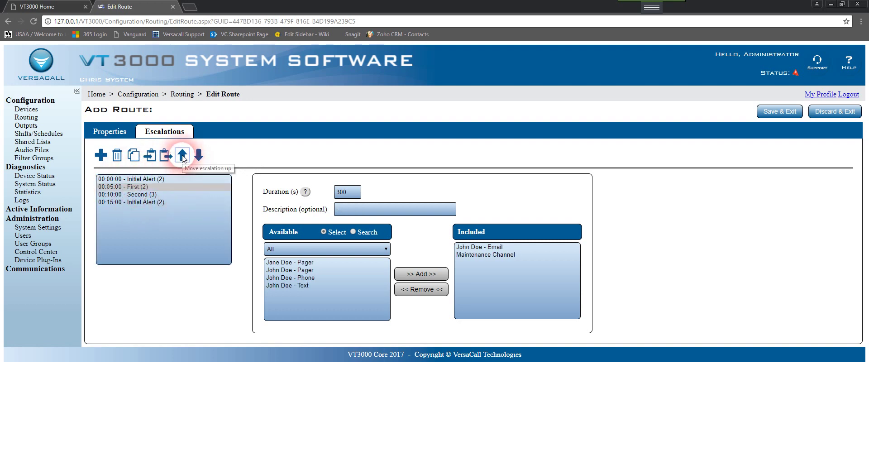
pyautogui.click(128, 187)
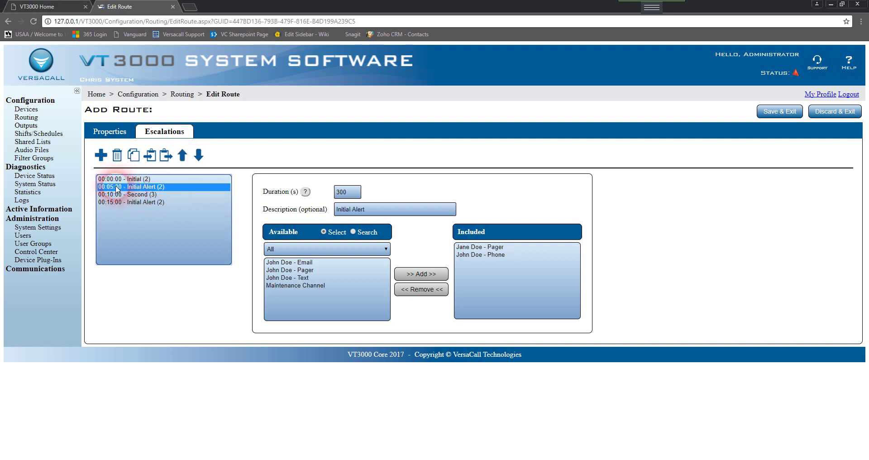
pyautogui.click(136, 180)
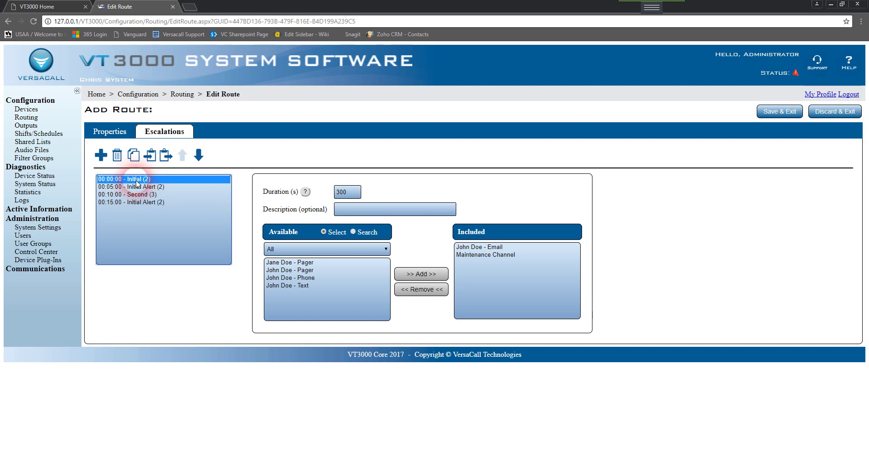
pyautogui.click(193, 209)
pyautogui.click(198, 156)
pyautogui.click(197, 189)
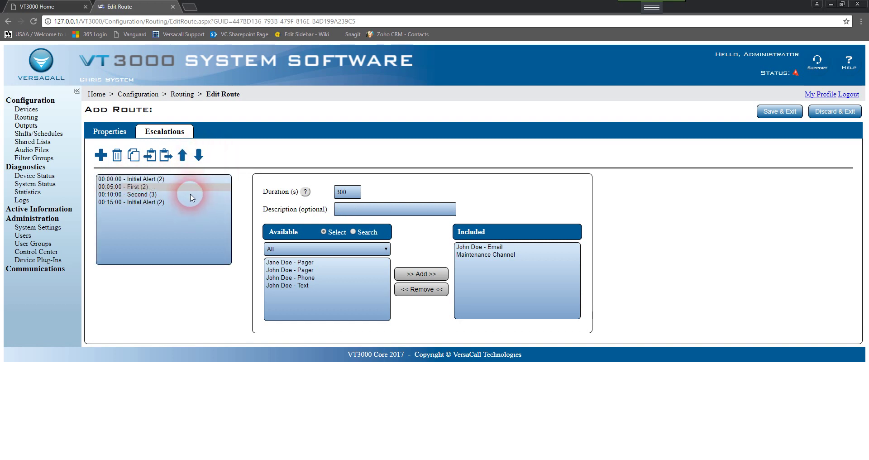
# Select the First escalation's 300-second duration value for replacement.
pyautogui.click(151, 239)
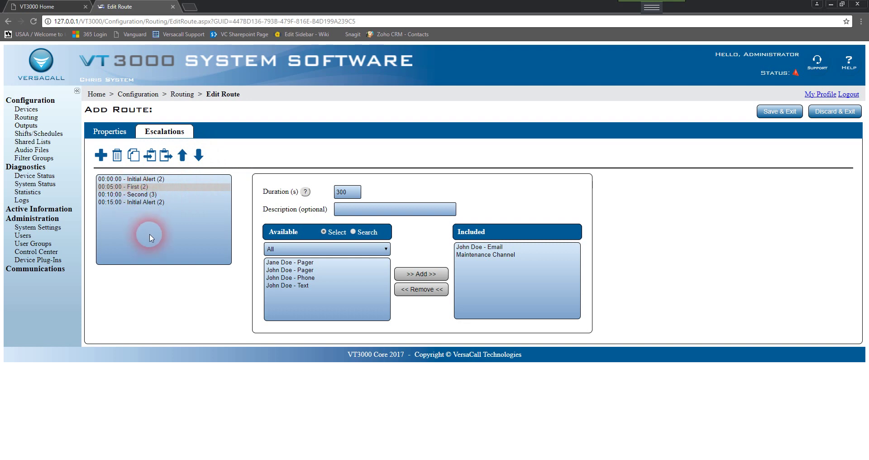
pyautogui.click(371, 194)
pyautogui.moveTo(371, 195); pyautogui.dragTo(286, 187)
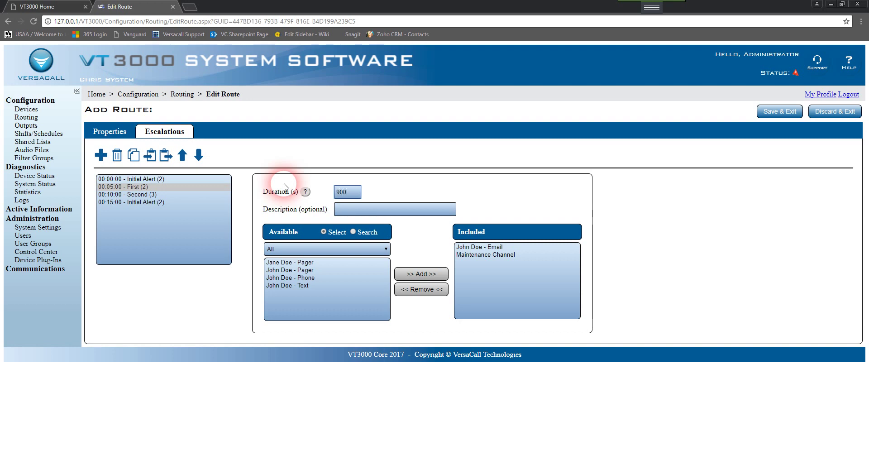
# Commit First's 900-second duration and check the Second escalation's updated timing.
pyautogui.click(353, 213)
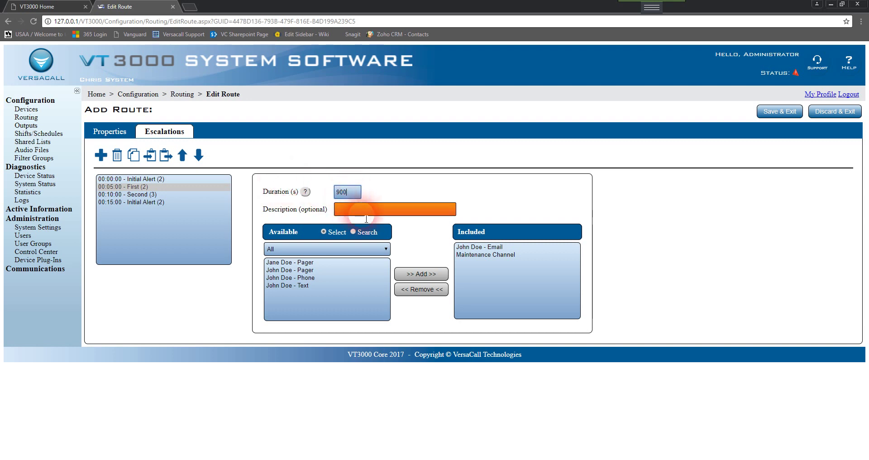
pyautogui.click(123, 195)
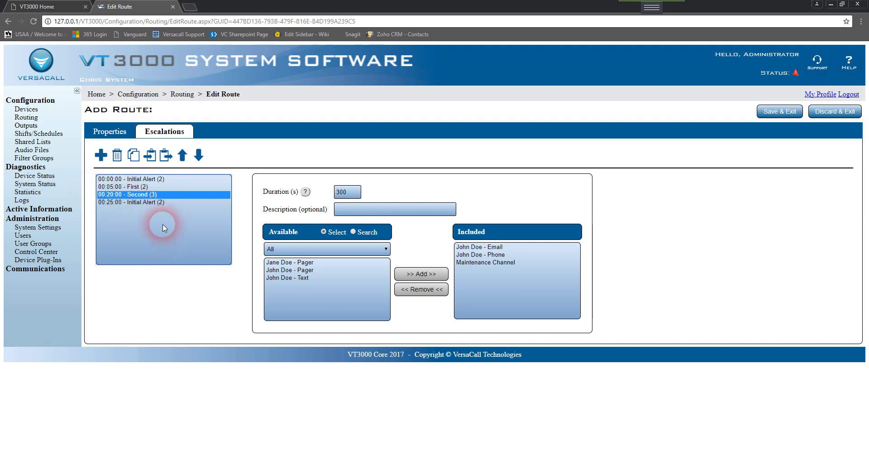
pyautogui.click(133, 186)
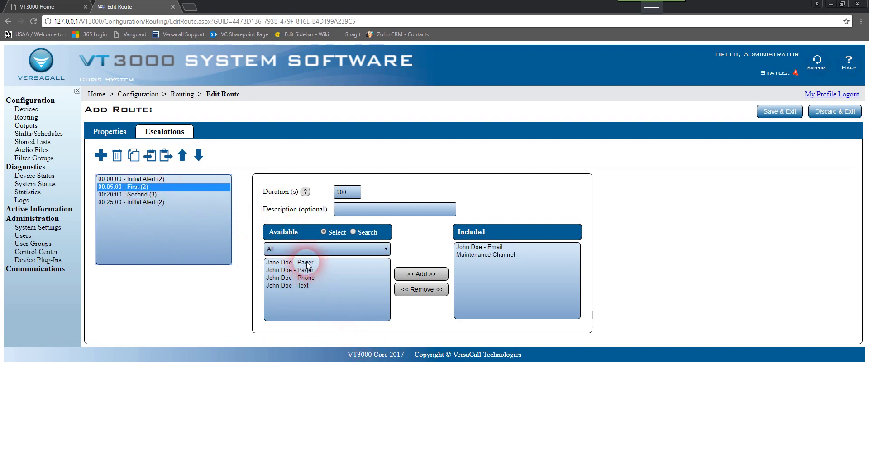
# Clear the First escalation's included outputs, removing email, pager and Maintenance Channel.
pyautogui.click(487, 247)
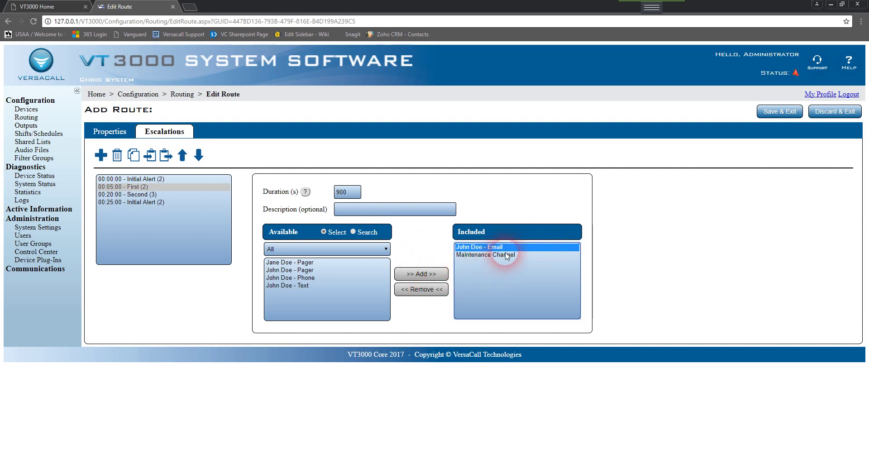
pyautogui.click(423, 290)
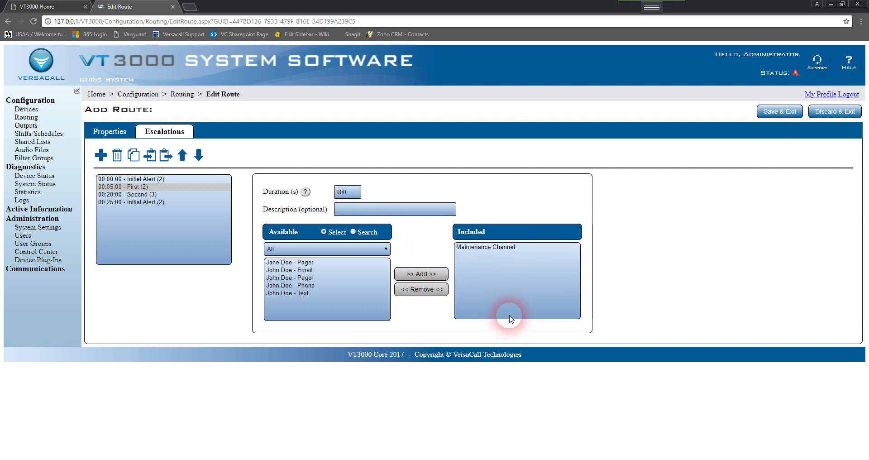
pyautogui.click(299, 278)
pyautogui.click(421, 274)
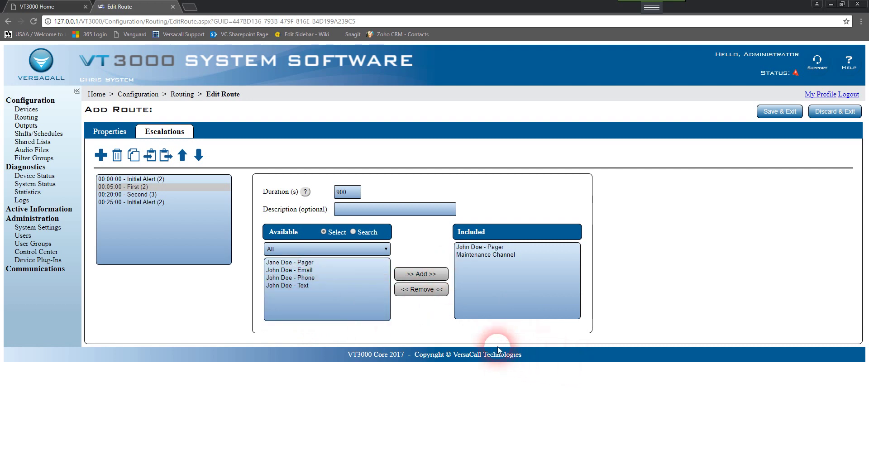
pyautogui.click(490, 250)
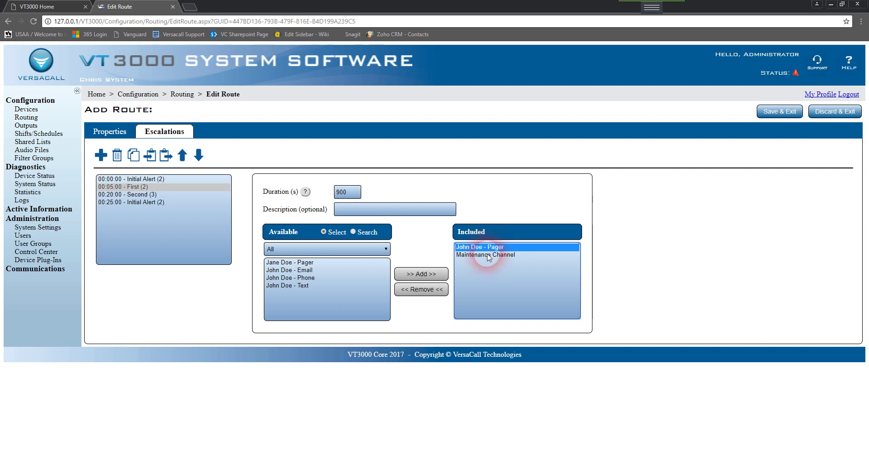
pyautogui.keyDown('ctrl'); pyautogui.click(488, 255); pyautogui.keyUp('ctrl')
pyautogui.click(421, 289)
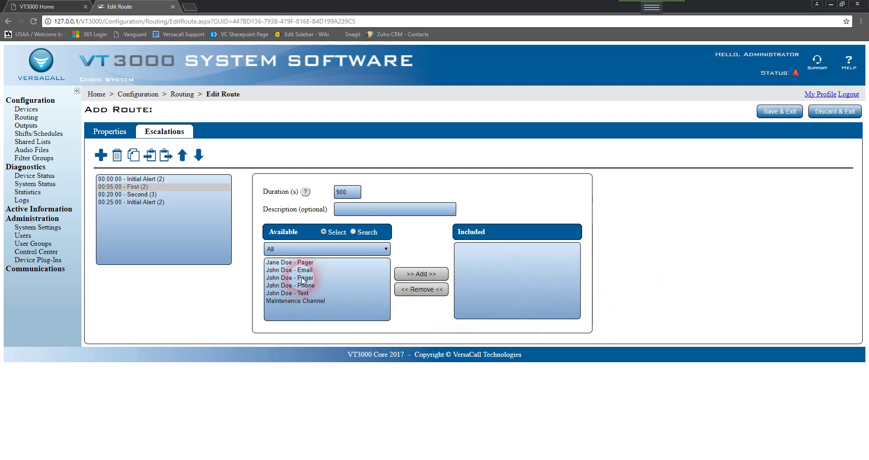
# Give First the pager, phone and text outputs, save Test Route, and show the Lesson 2 slides.
pyautogui.click(296, 277)
pyautogui.keyDown('ctrl'); pyautogui.click(299, 285); pyautogui.keyUp('ctrl')
pyautogui.keyDown('ctrl'); pyautogui.click(299, 292); pyautogui.keyUp('ctrl')
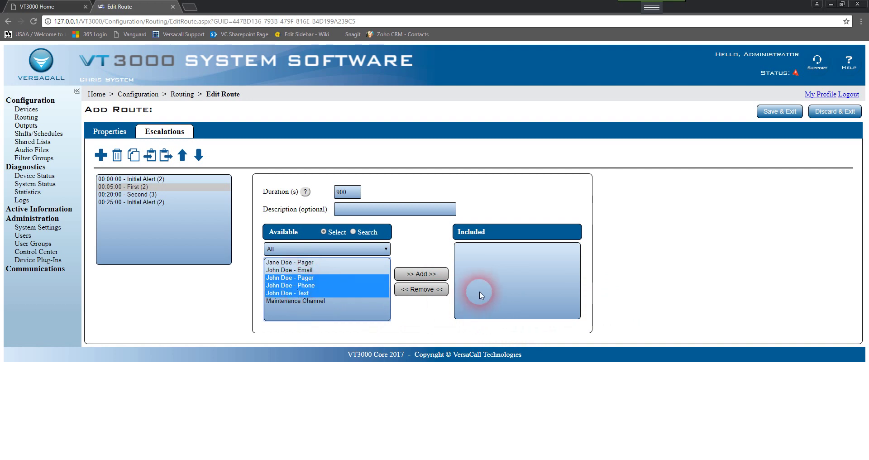
pyautogui.click(422, 274)
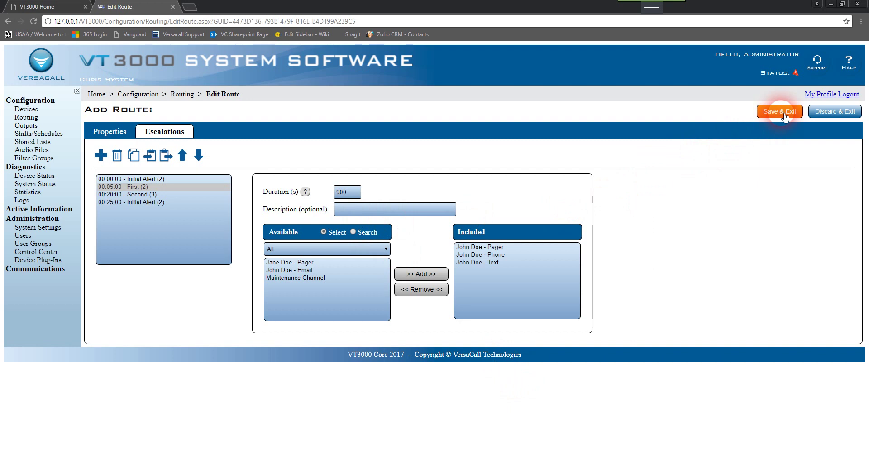
pyautogui.click(780, 112)
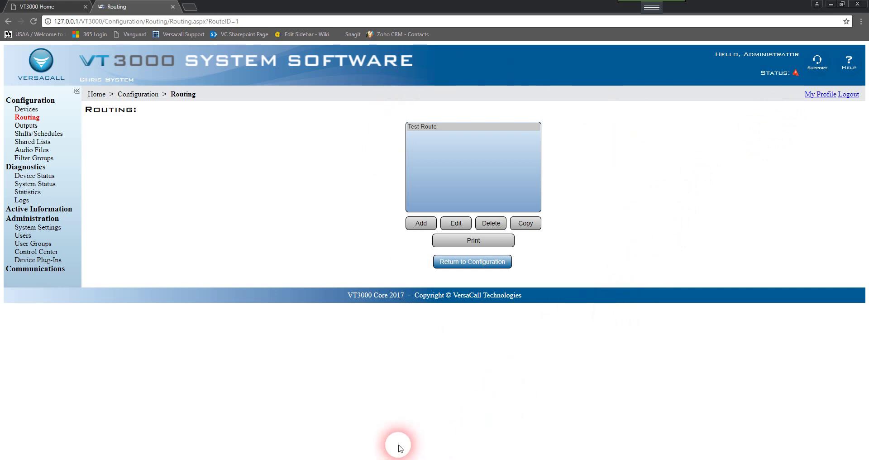
pyautogui.click(364, 454)
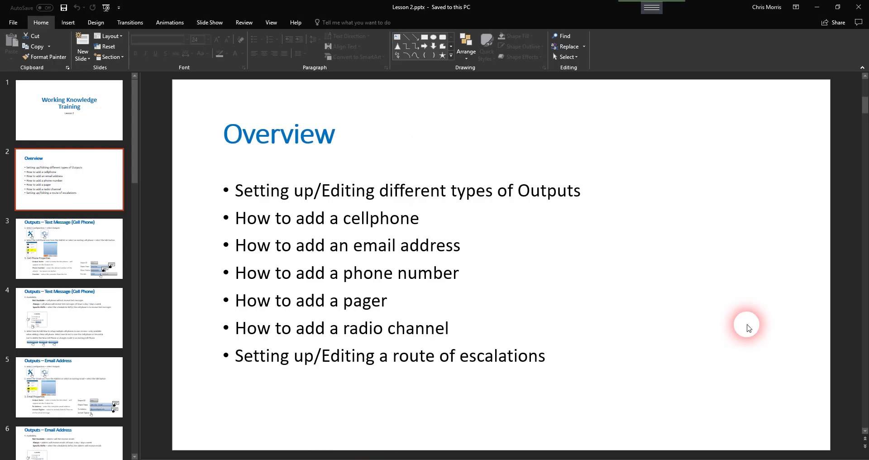